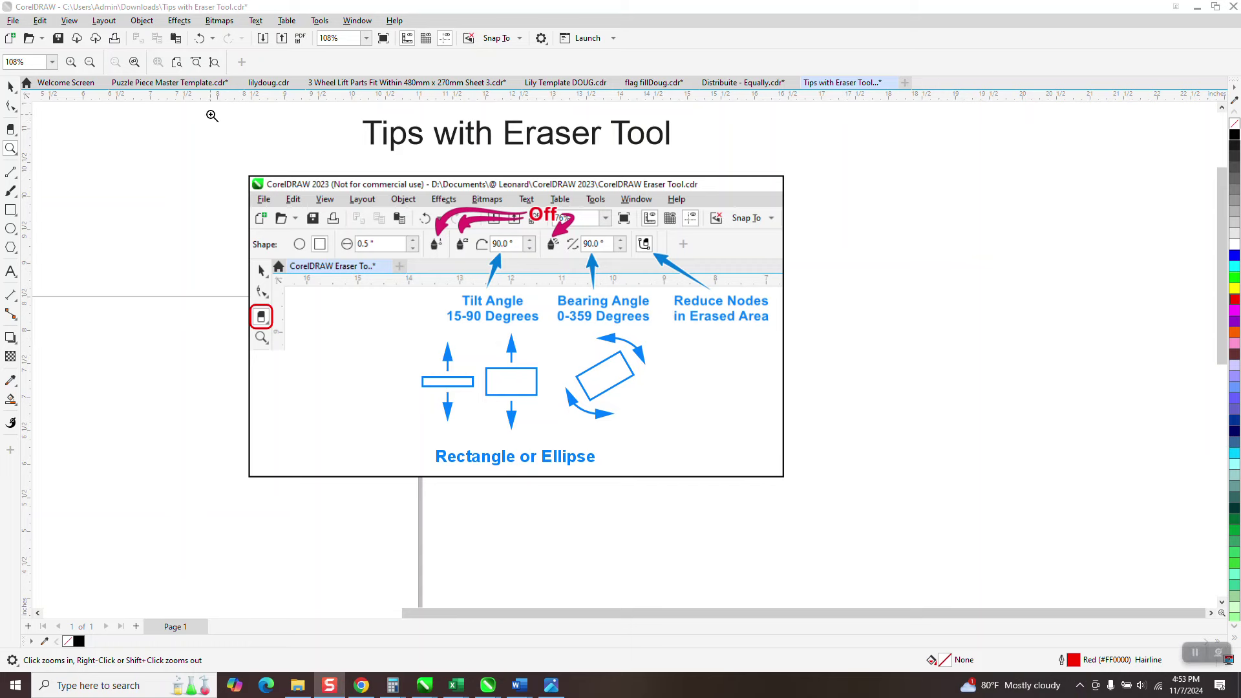
Zoom in on the eraser tips diagram, then zoom back out to show the whole page.
left_click_drag(212, 116, 885, 502)
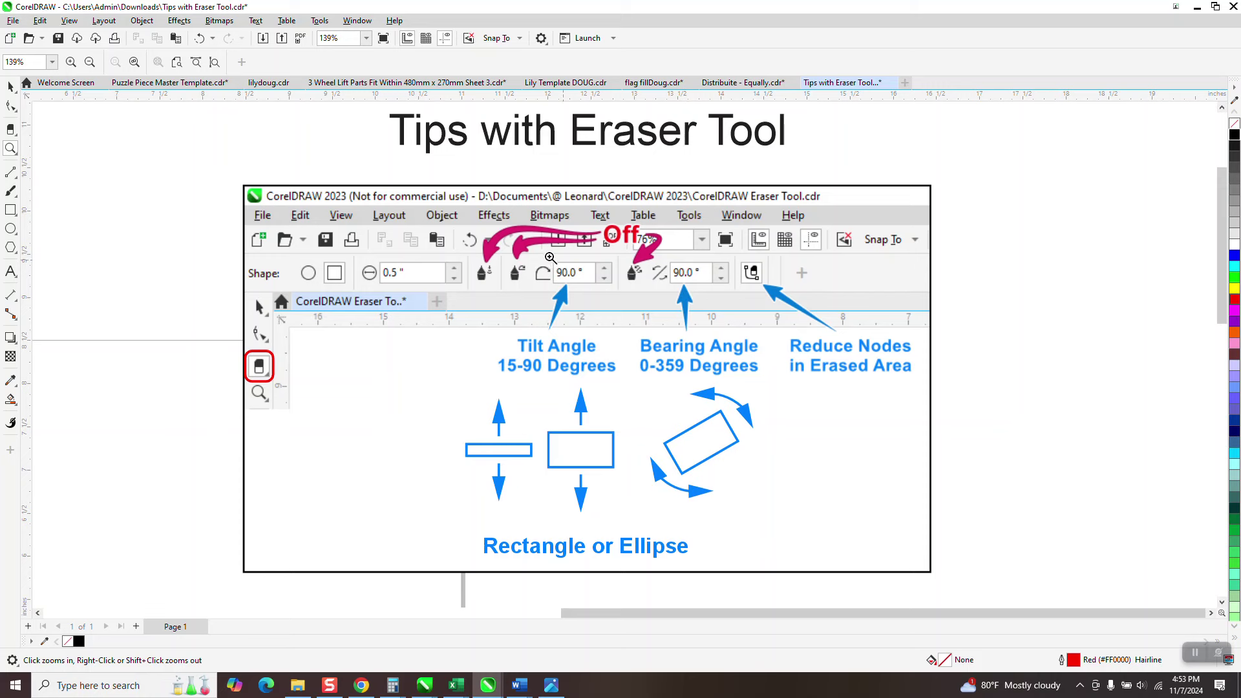
scroll(658, 291, "down", 6)
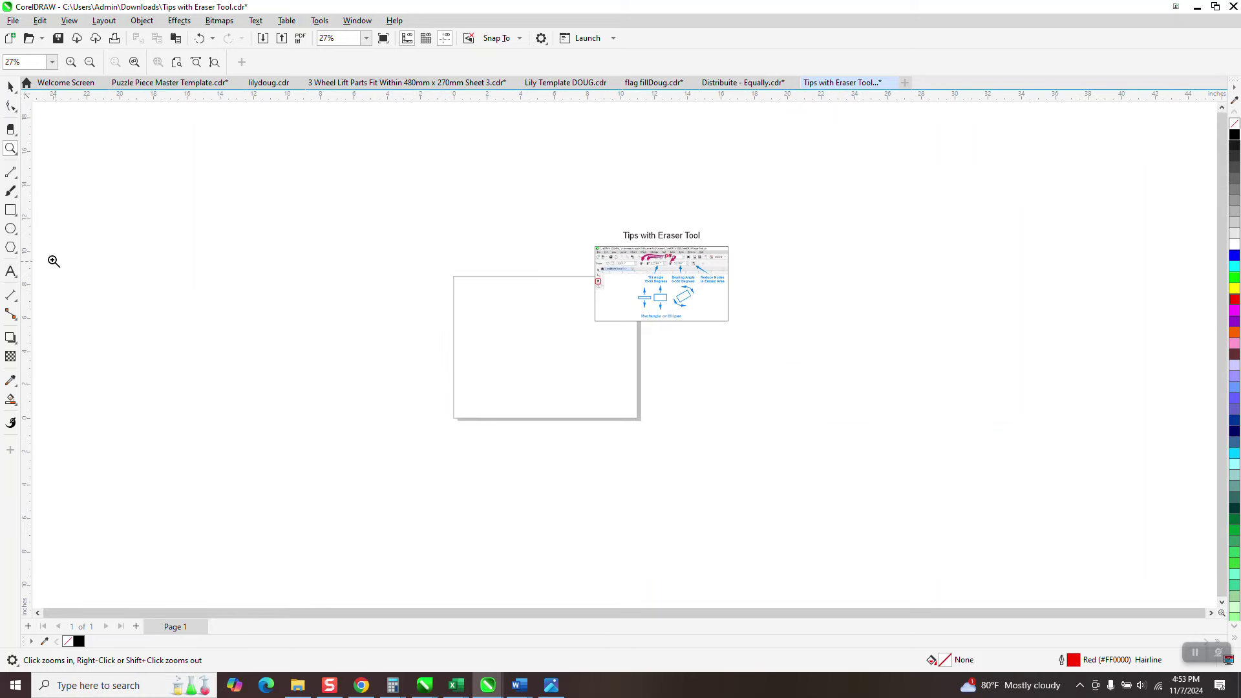
Draw a 5.653-inch square filled solid black with no outline, and zoom in on it.
left_click(12, 213)
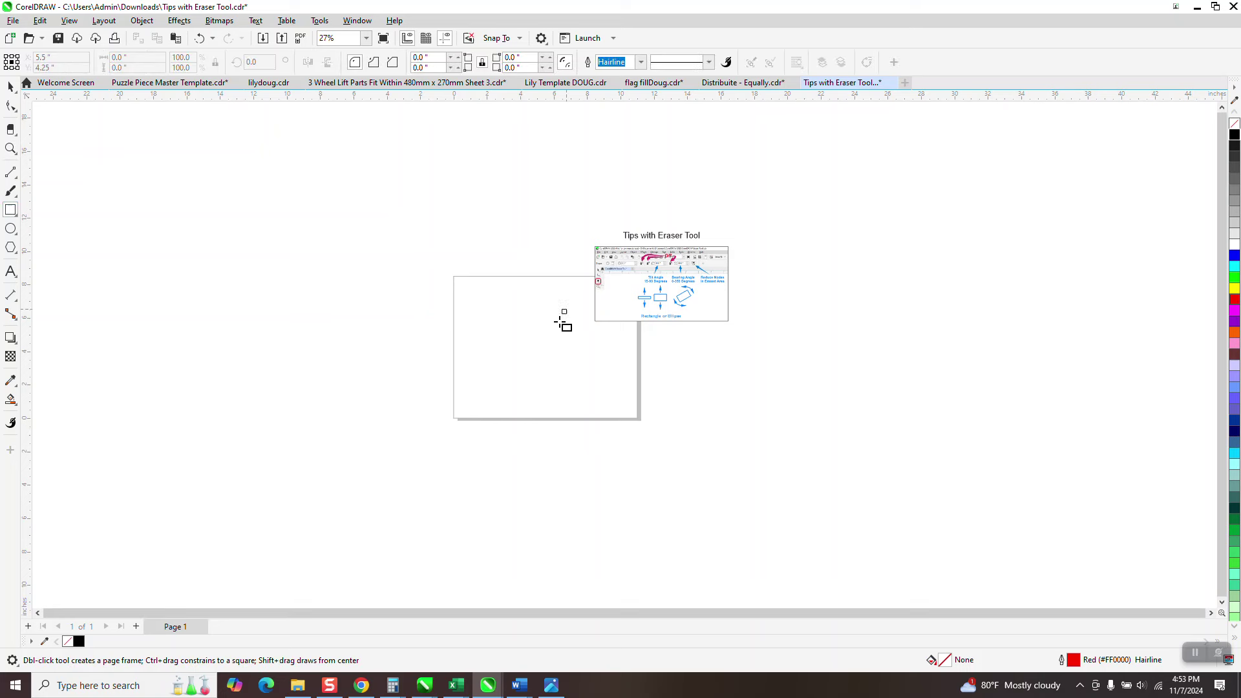
left_click_drag(567, 308, 471, 405)
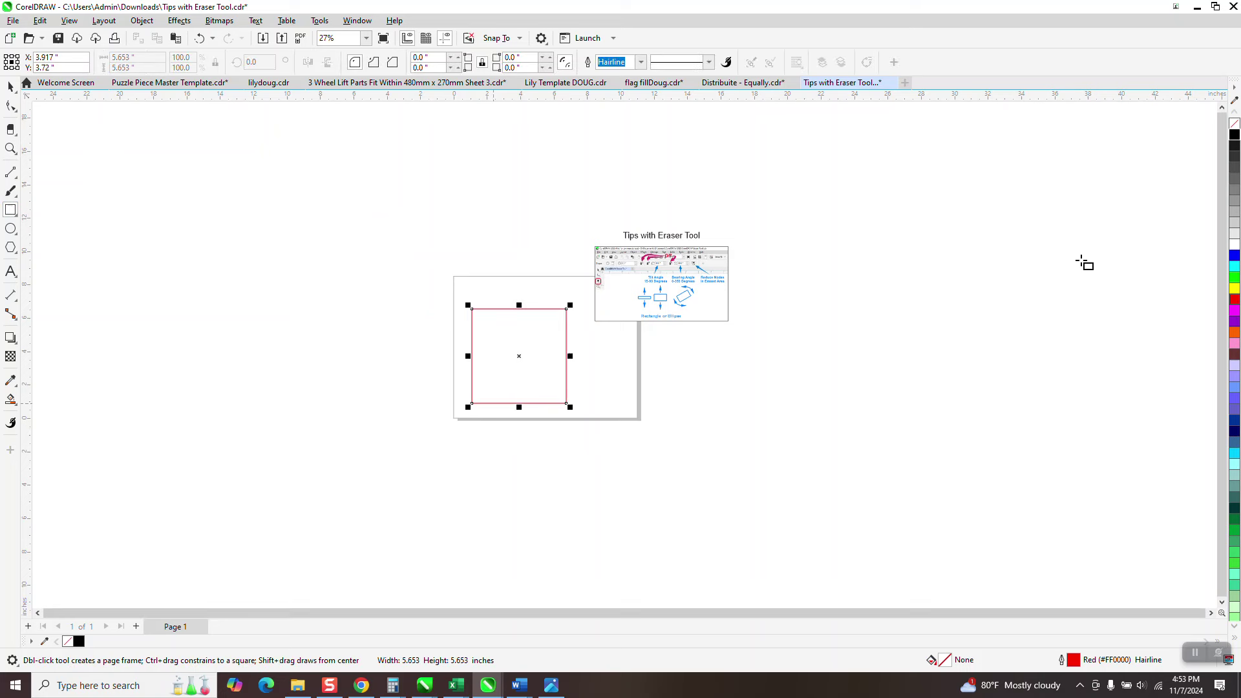
left_click(1234, 135)
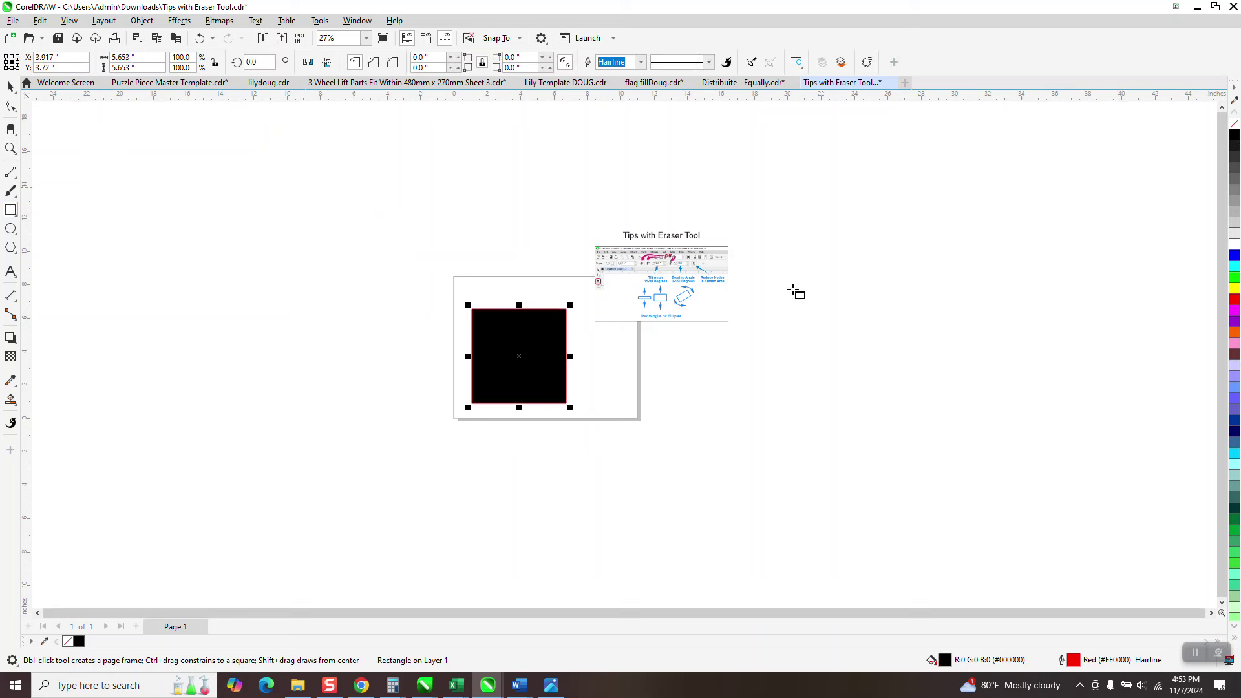
right_click(1236, 125)
left_click(10, 148)
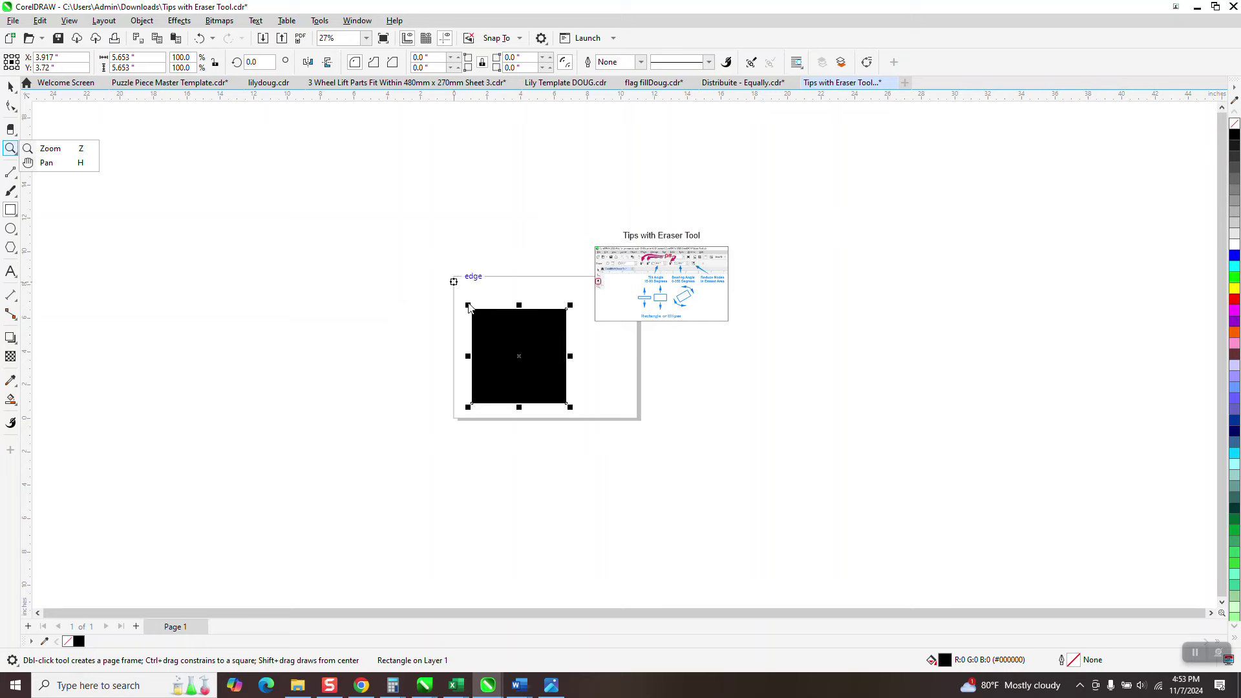
left_click(44, 149)
left_click_drag(427, 282, 604, 411)
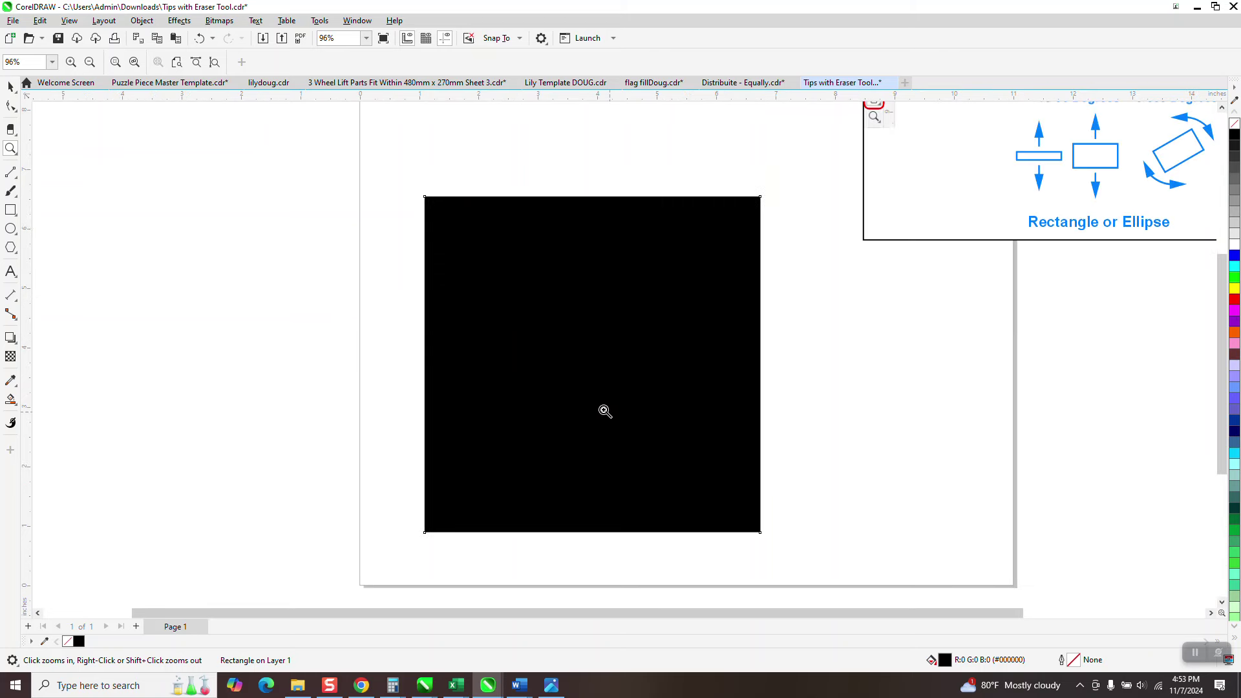
Activate the Eraser tool from the cutting tools flyout with a square 0.1-inch nib at 90°.
left_click(16, 134)
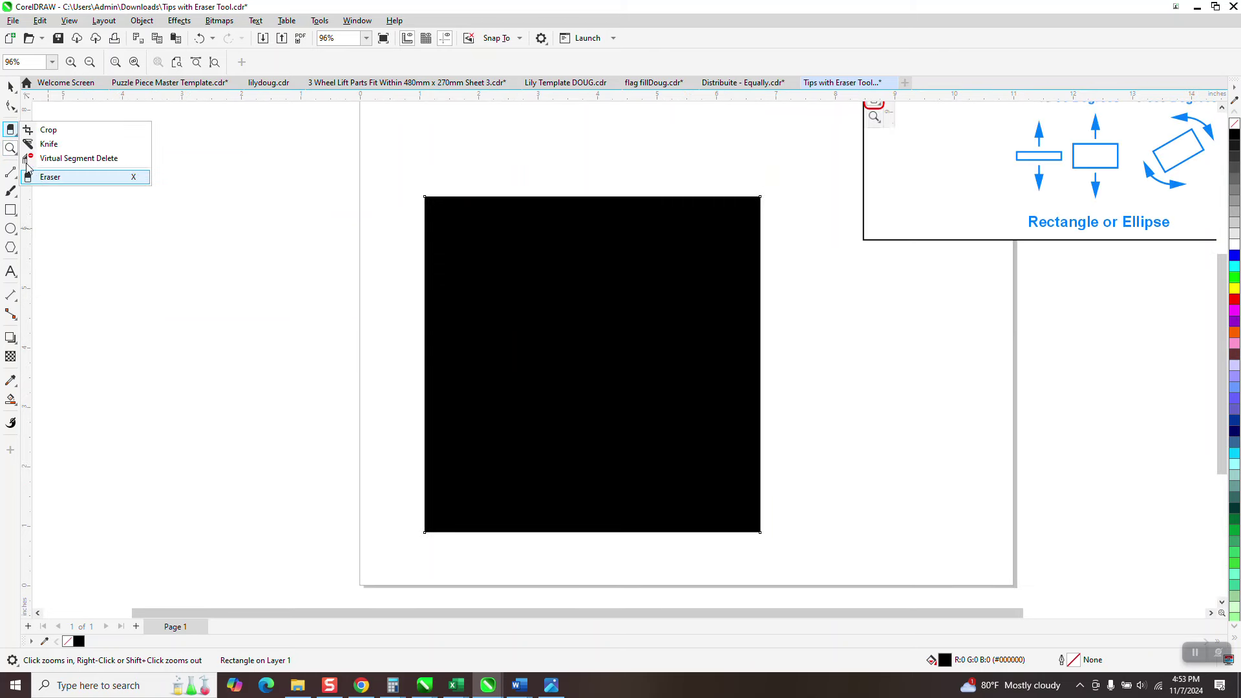
left_click(43, 131)
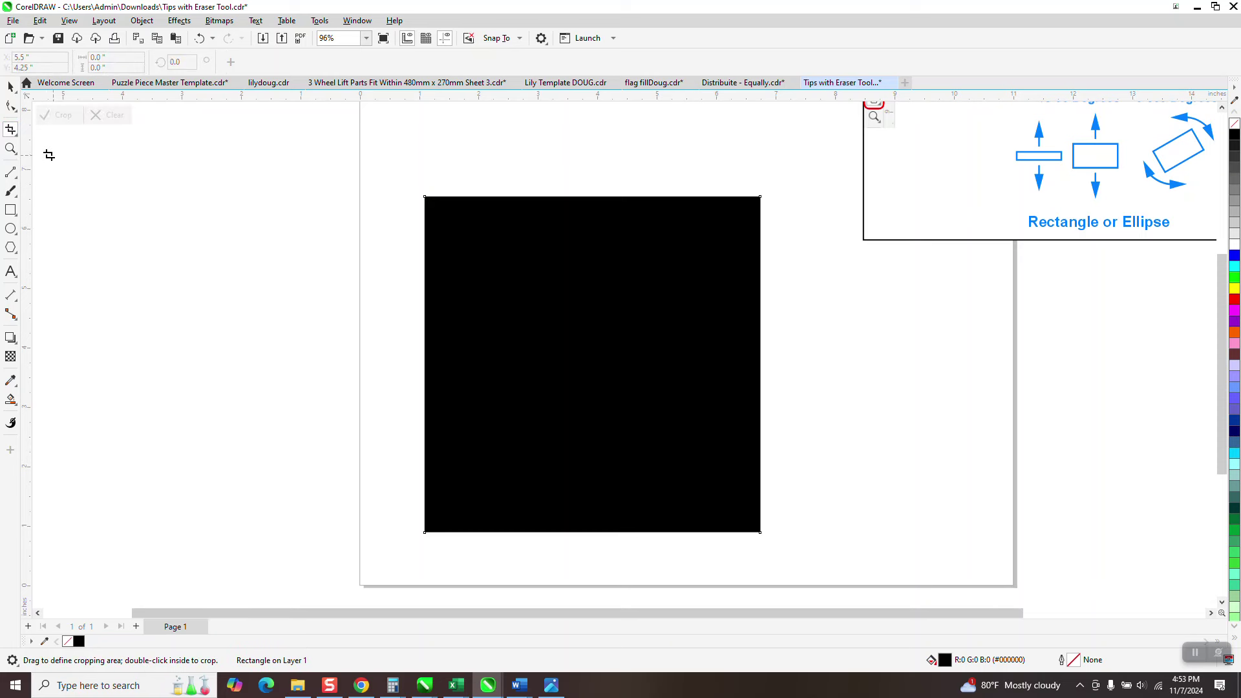
left_click(17, 135)
left_click(65, 180)
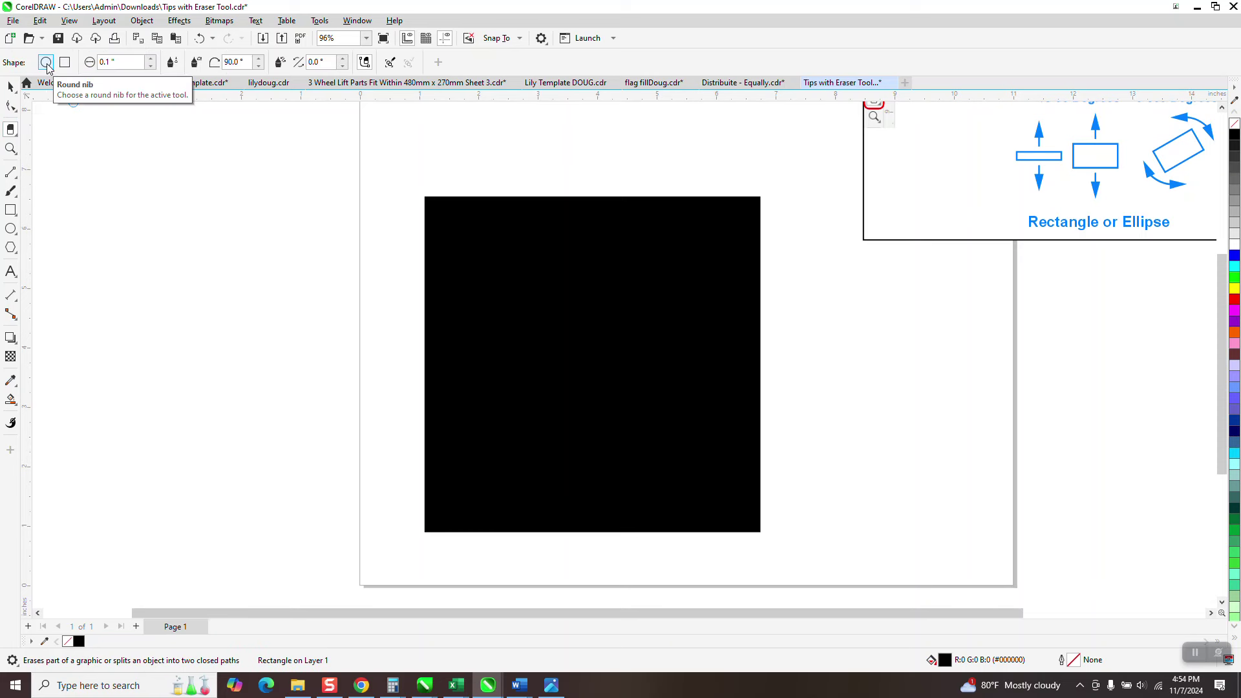
left_click(64, 63)
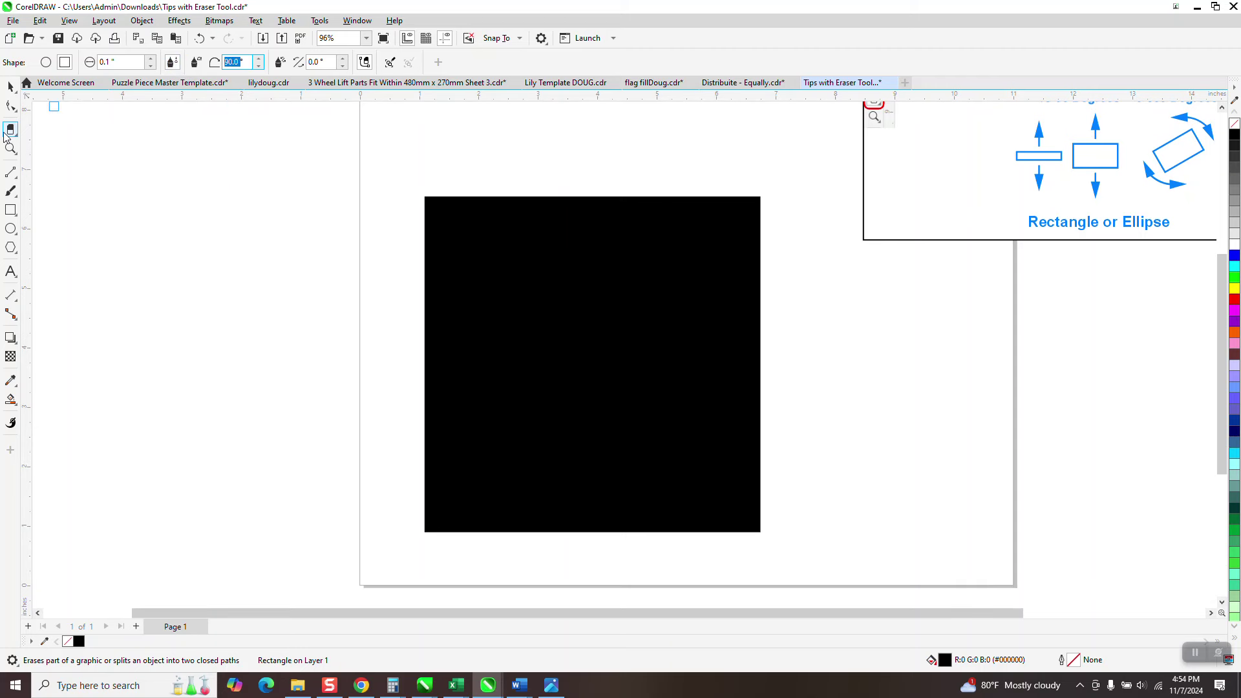
type("45")
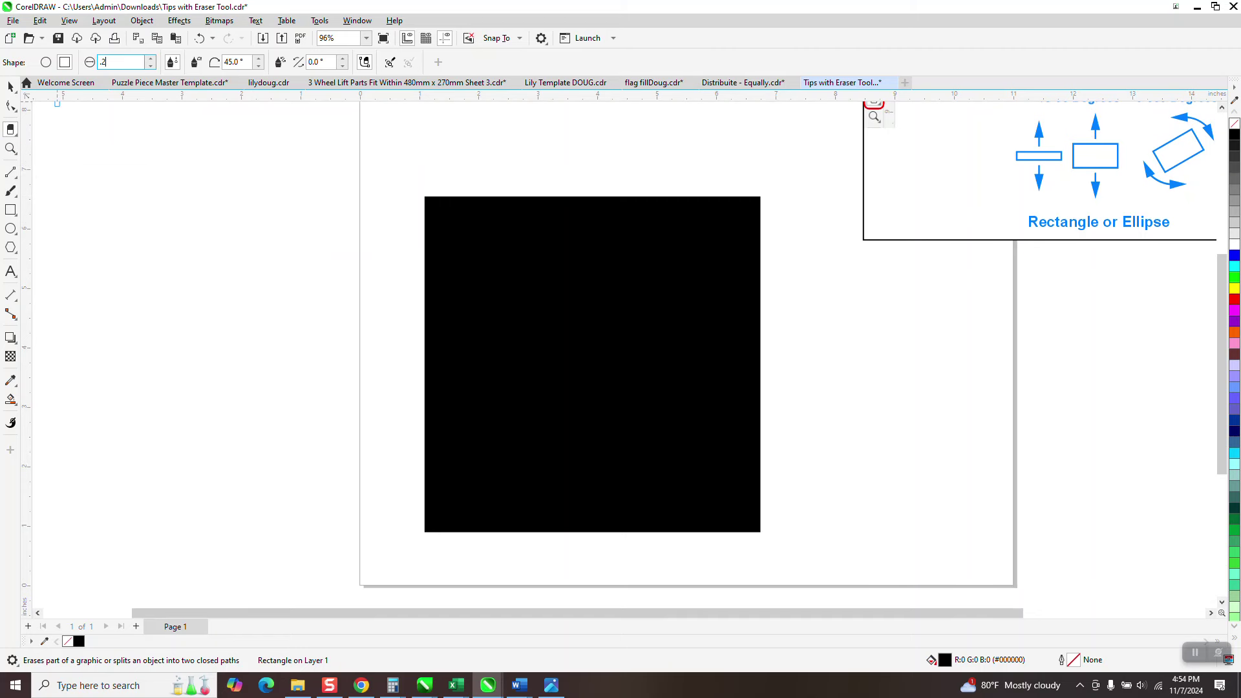
type(".2")
key("Return")
mouse_move(396, 269)
left_mouse_down()
mouse_move(613, 276)
mouse_move(611, 357)
mouse_move(540, 373)
mouse_move(540, 424)
mouse_move(642, 409)
mouse_move(641, 278)
mouse_move(840, 281)
left_mouse_up()
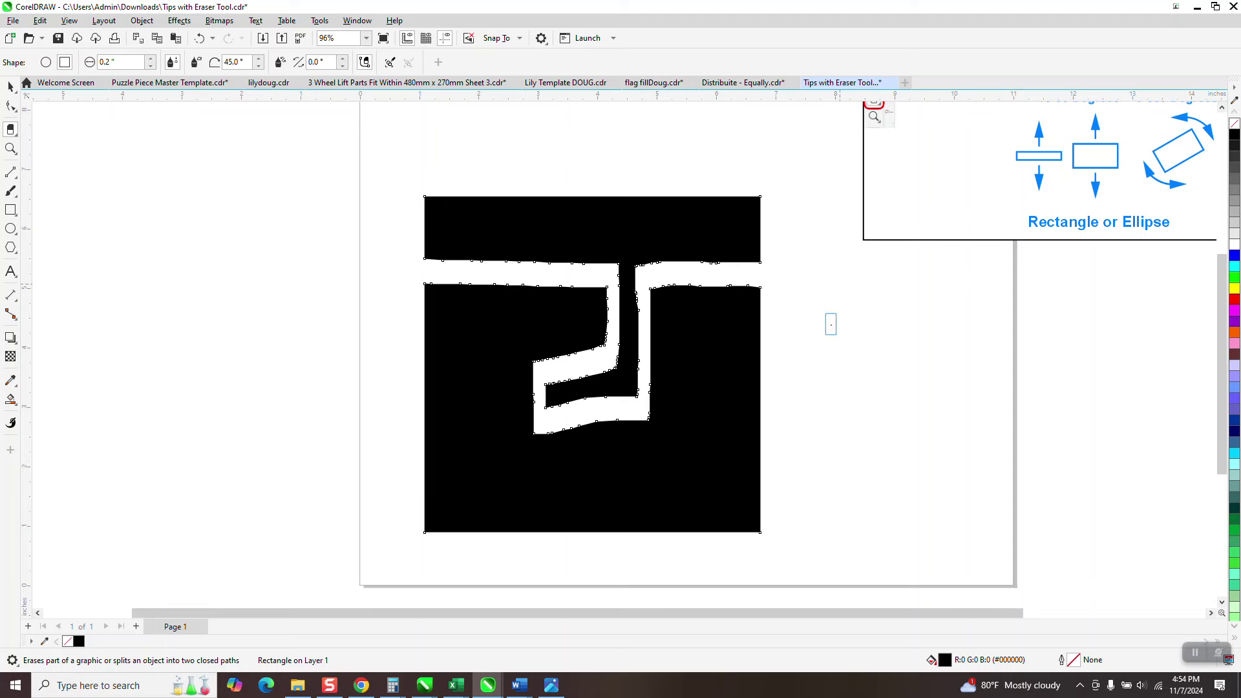
left_click(11, 86)
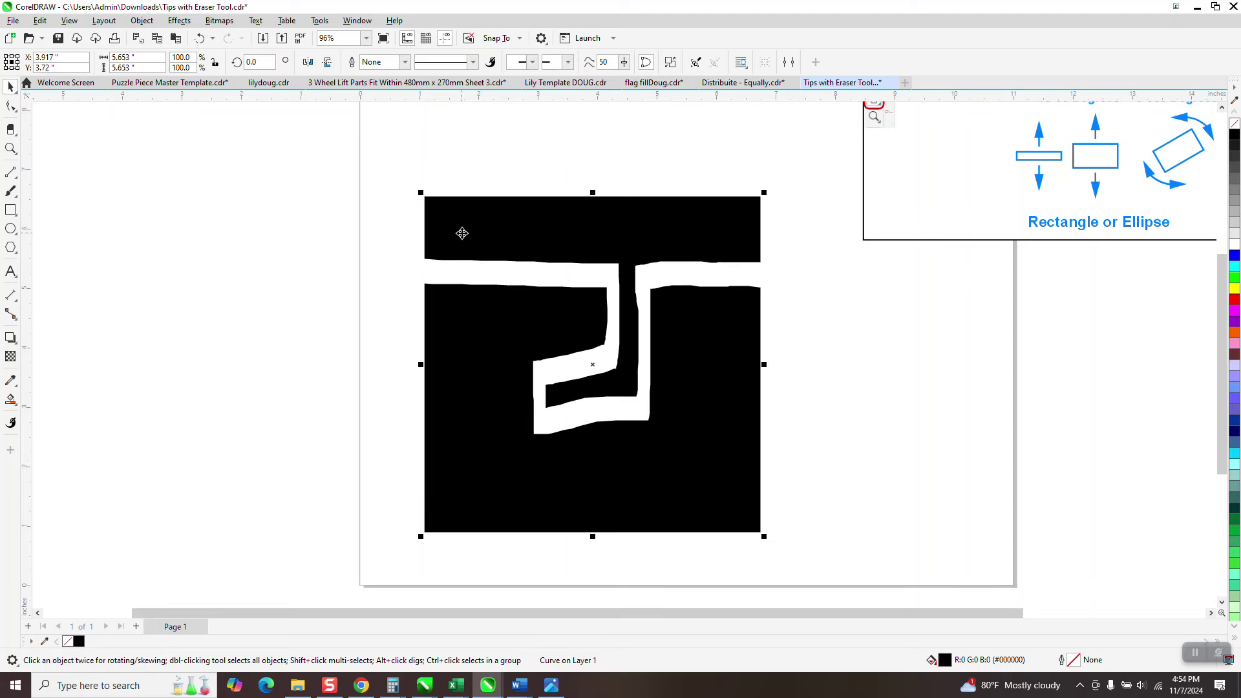
left_click(142, 20)
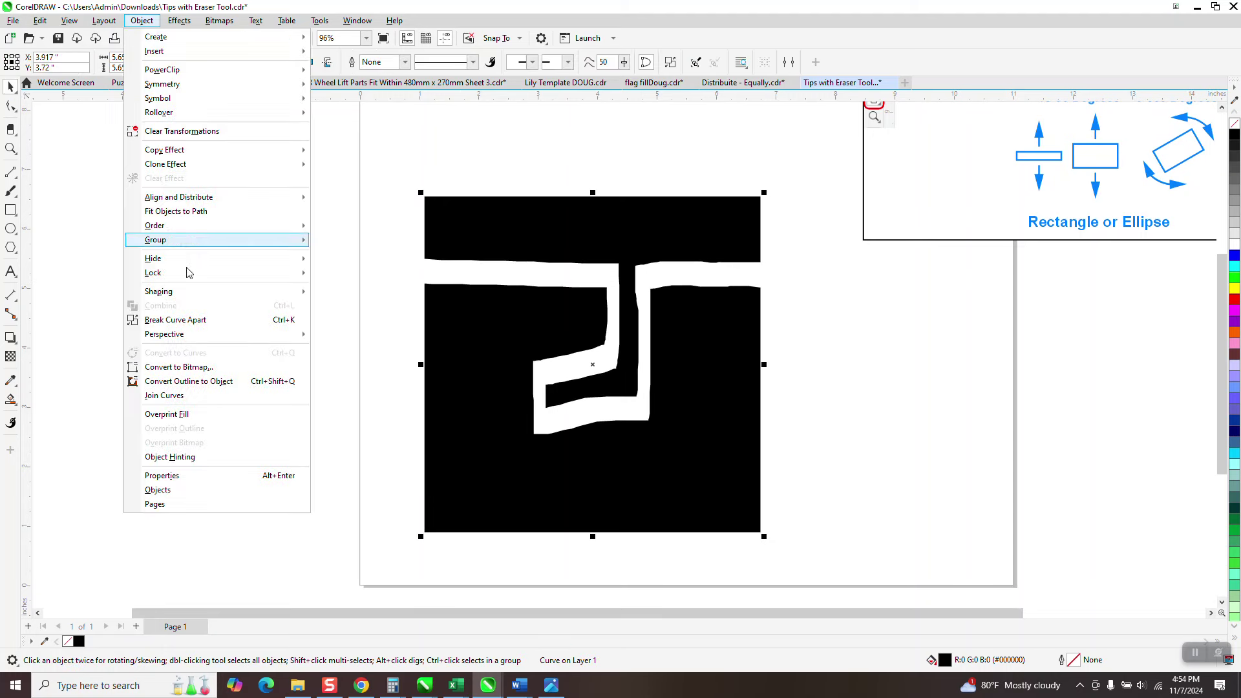
left_click(194, 323)
left_click_drag(537, 213, 538, 149)
left_click_drag(498, 338, 388, 421)
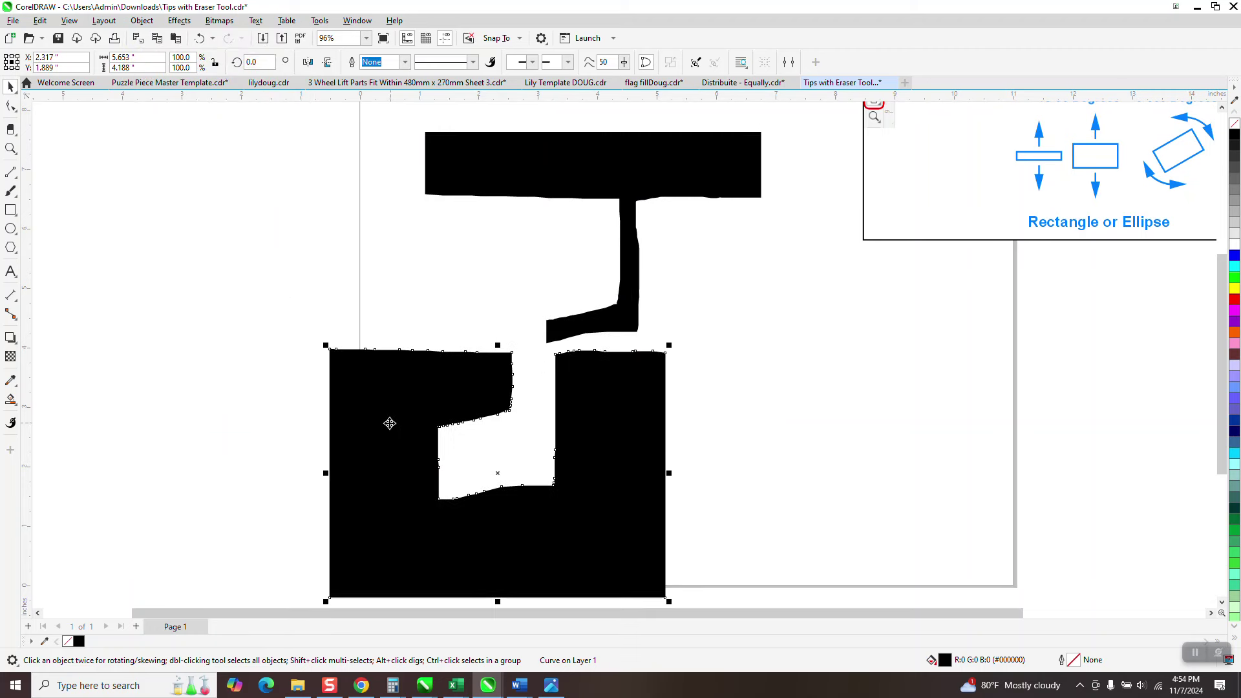
left_click(196, 40)
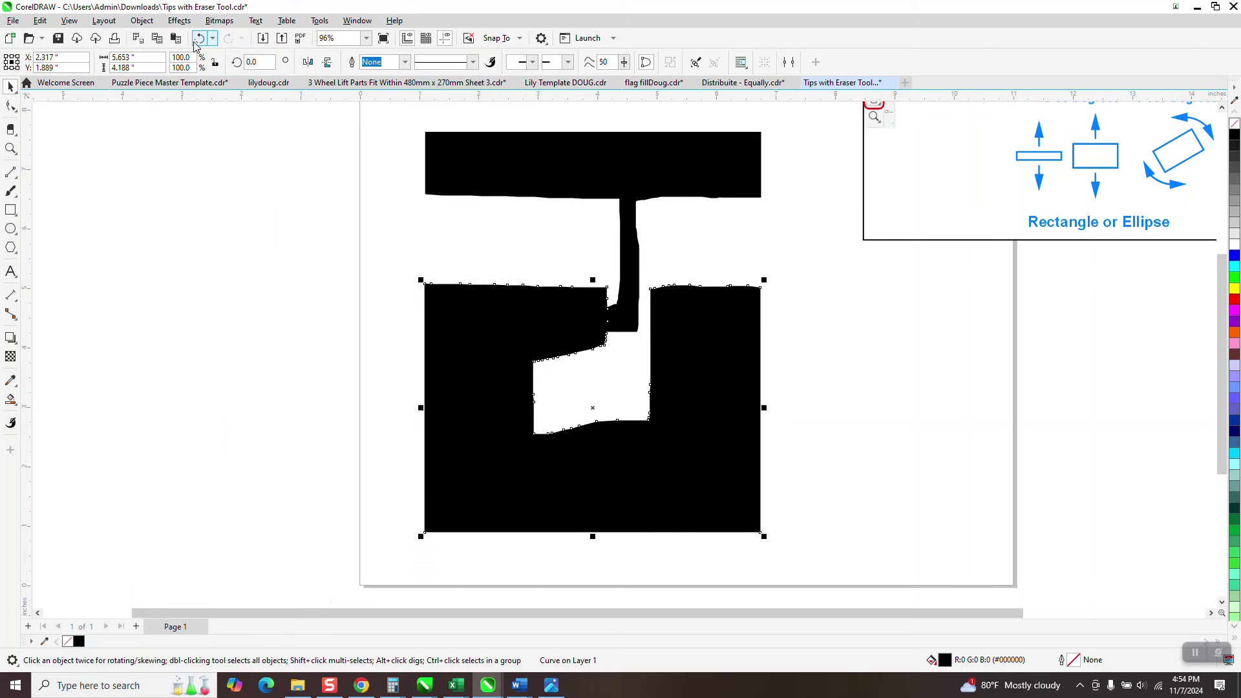
left_click(196, 41)
left_click(193, 43)
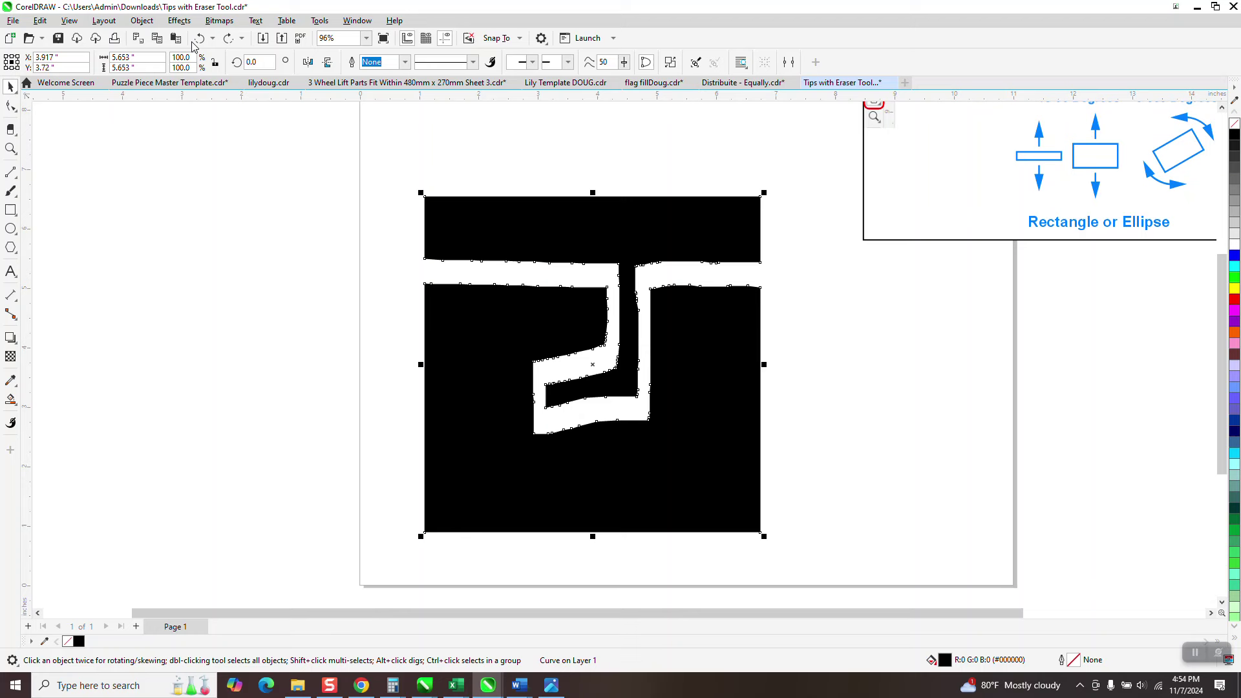
left_click(194, 43)
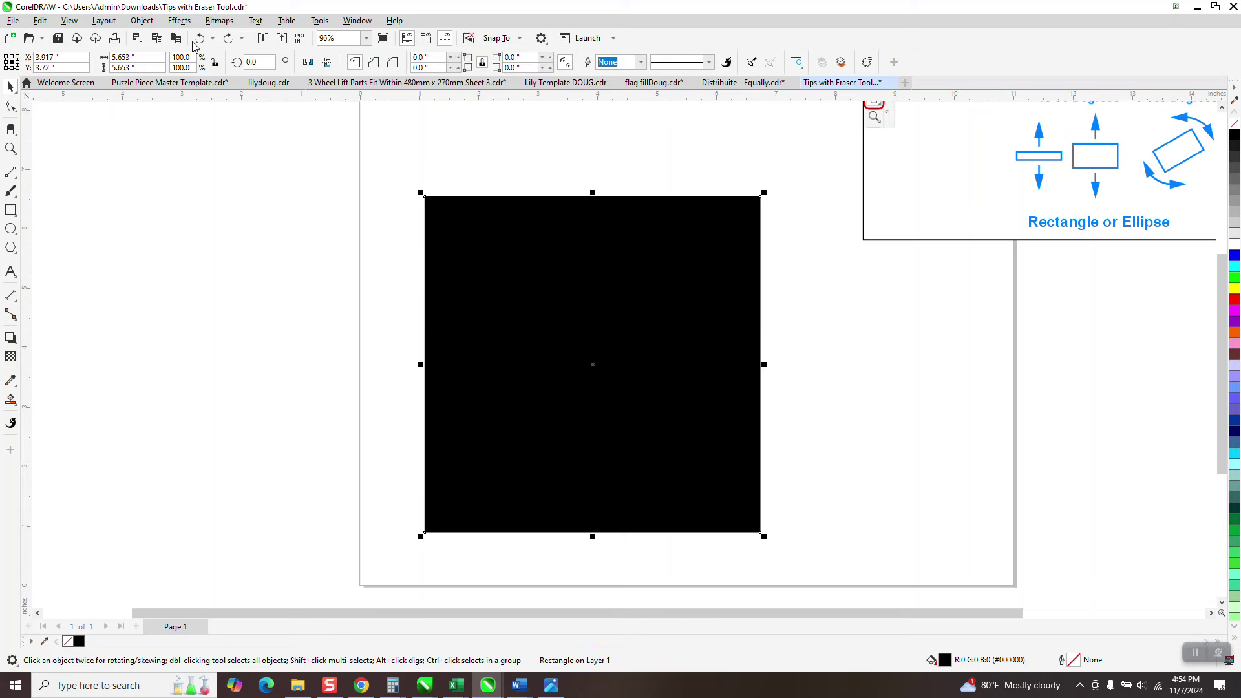
Set the eraser tilt to 15° and carve a wide zig-zag channel across the black square.
left_click(11, 130)
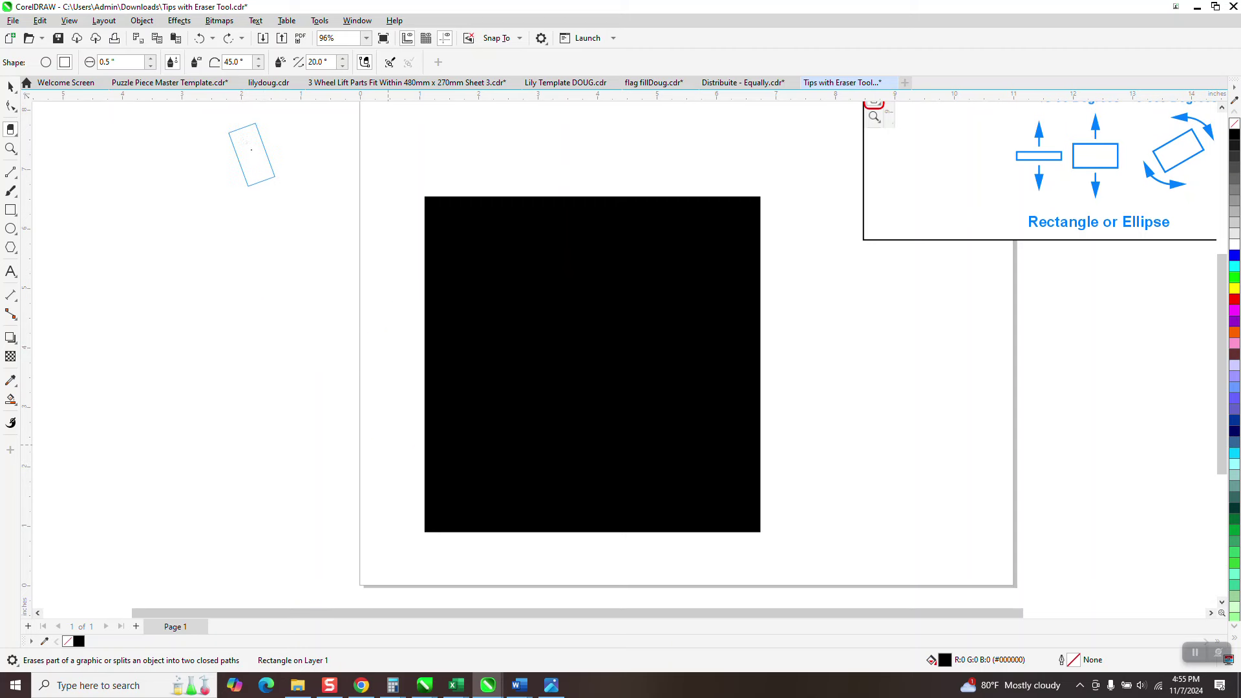
double_click(248, 62)
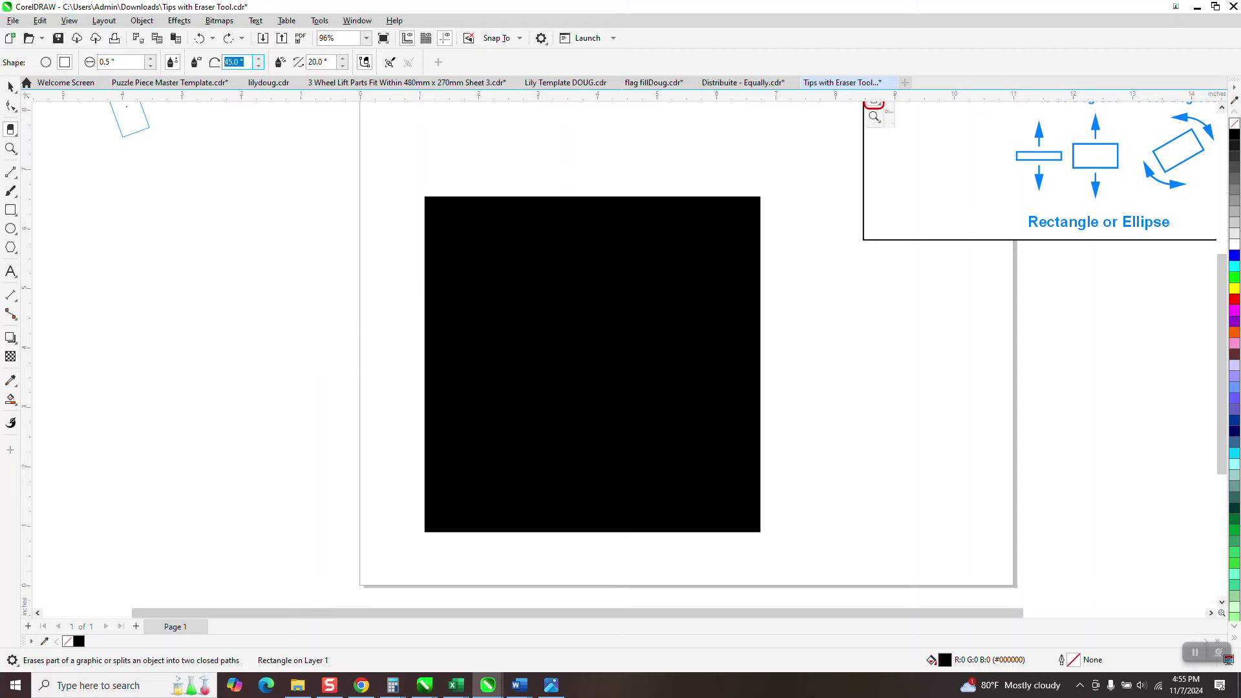
type("15")
key("Return")
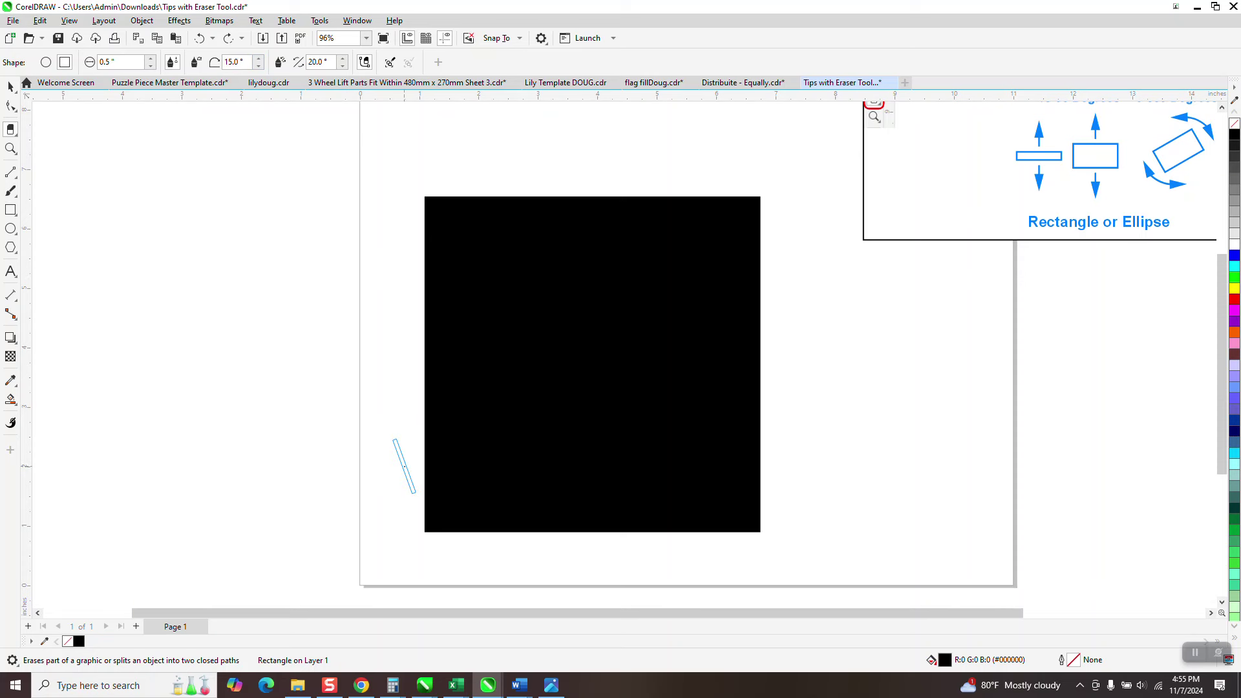
mouse_move(421, 468)
left_mouse_down()
mouse_move(508, 468)
mouse_move(490, 300)
mouse_move(528, 292)
mouse_move(582, 466)
mouse_move(624, 463)
mouse_move(598, 311)
mouse_move(628, 293)
mouse_move(666, 289)
mouse_move(699, 418)
mouse_move(798, 416)
left_mouse_up()
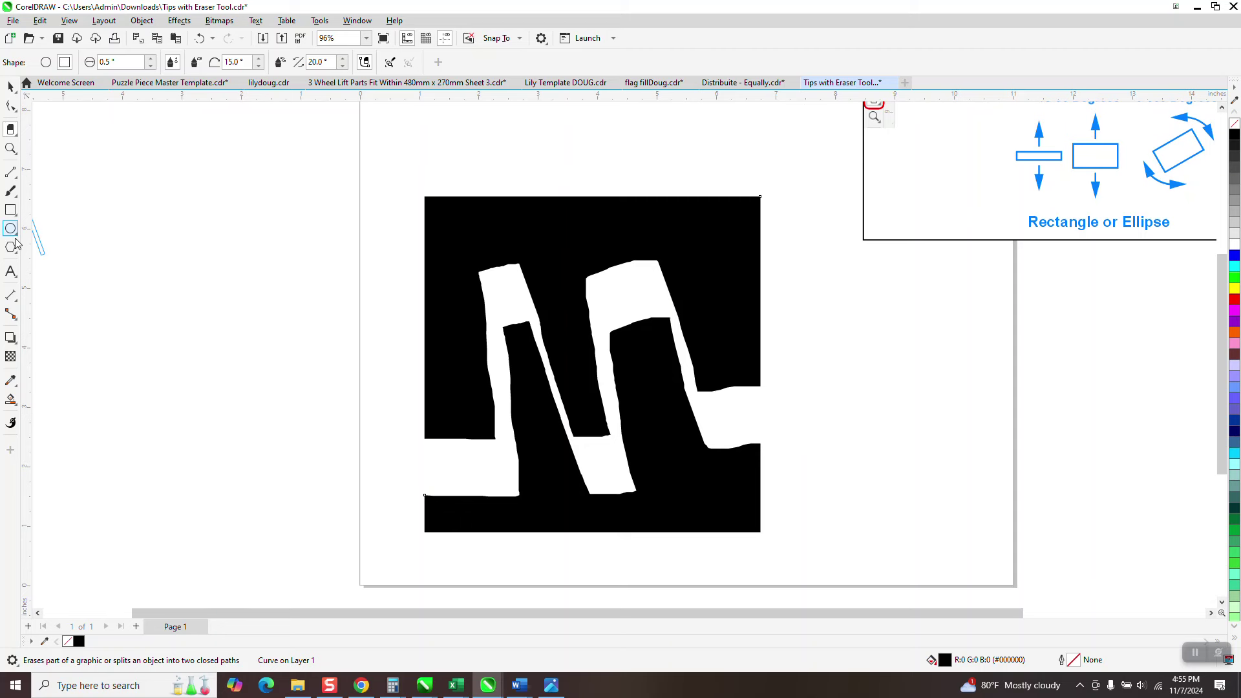
Type a letter A left of the square, enlarge it, and move it up beside the square.
left_click(10, 272)
left_click(165, 336)
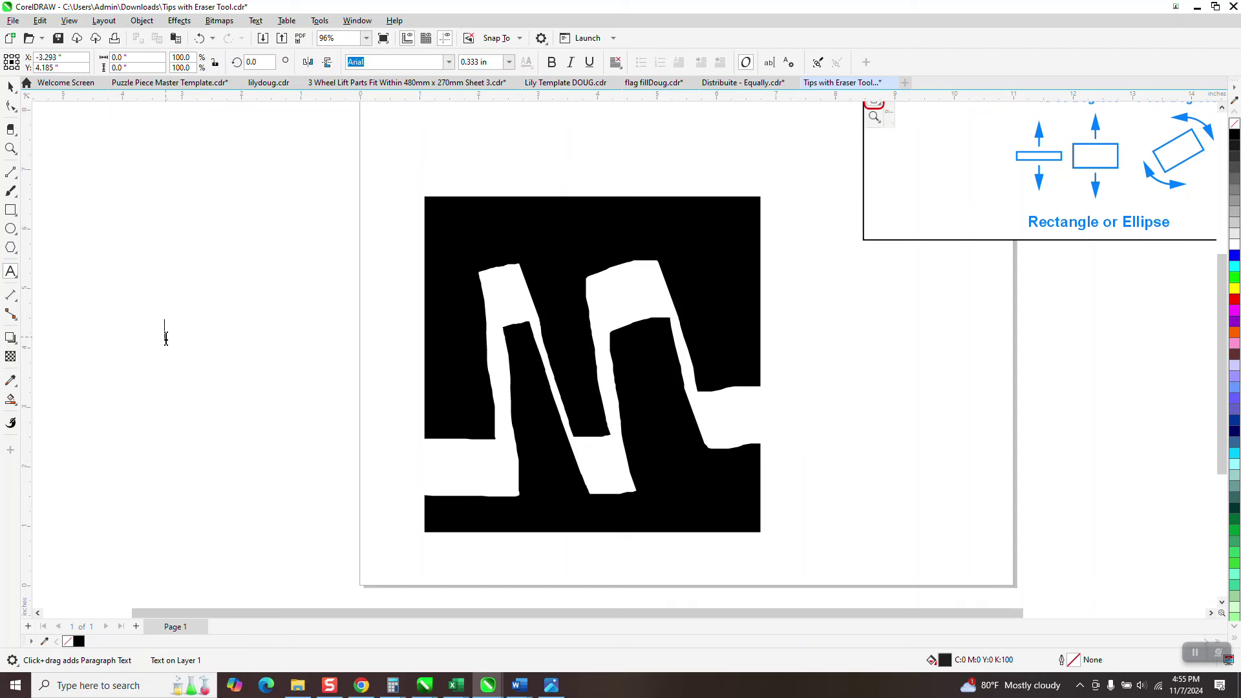
type("A")
left_click_drag(180, 346, 363, 535)
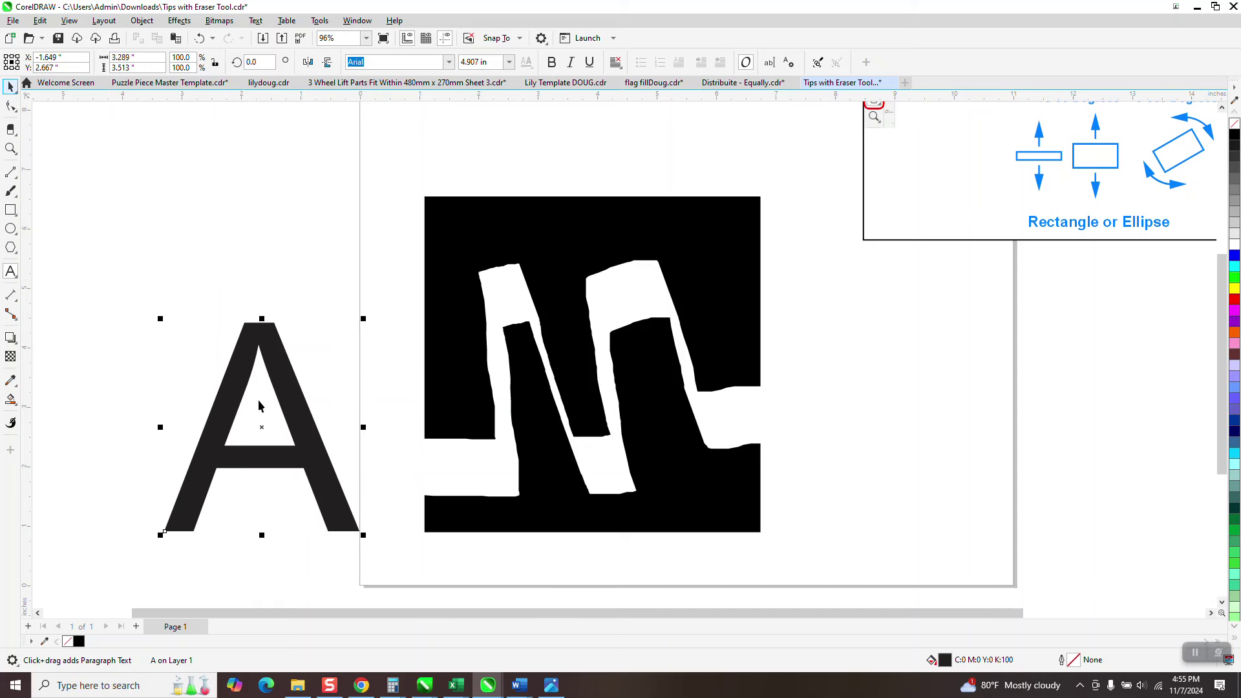
left_click_drag(262, 423, 254, 348)
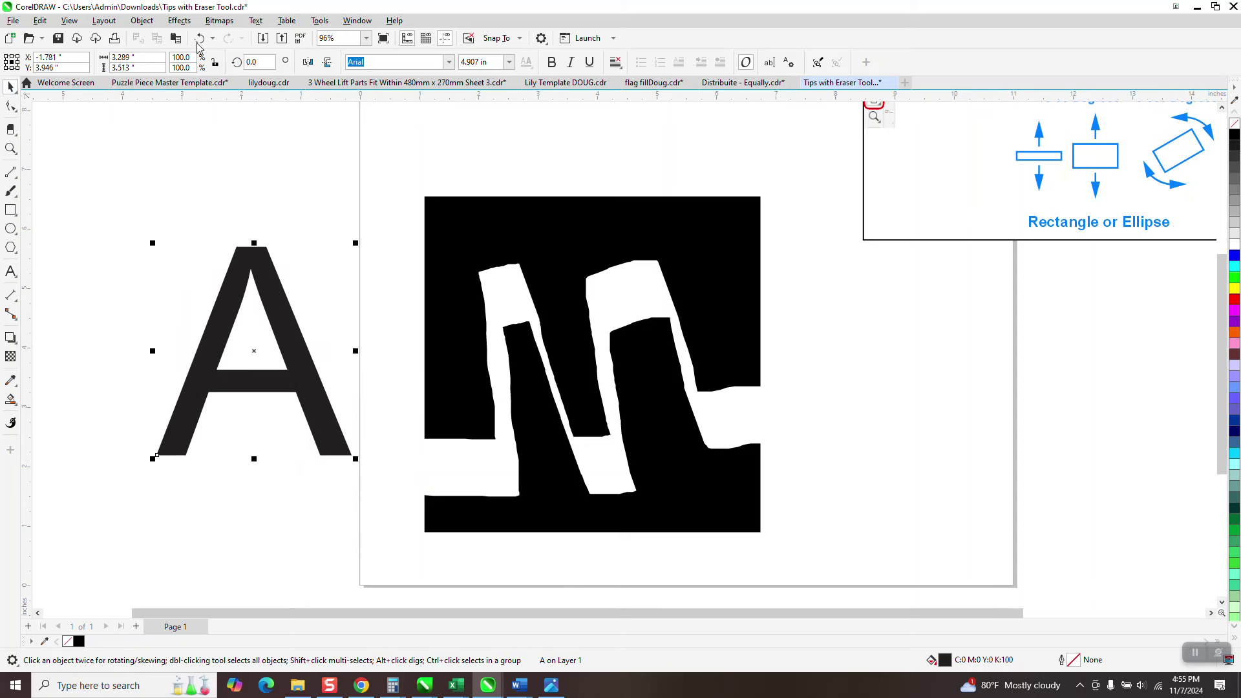
Convert the letter A to curves with Object > Convert to Curves.
left_click(141, 20)
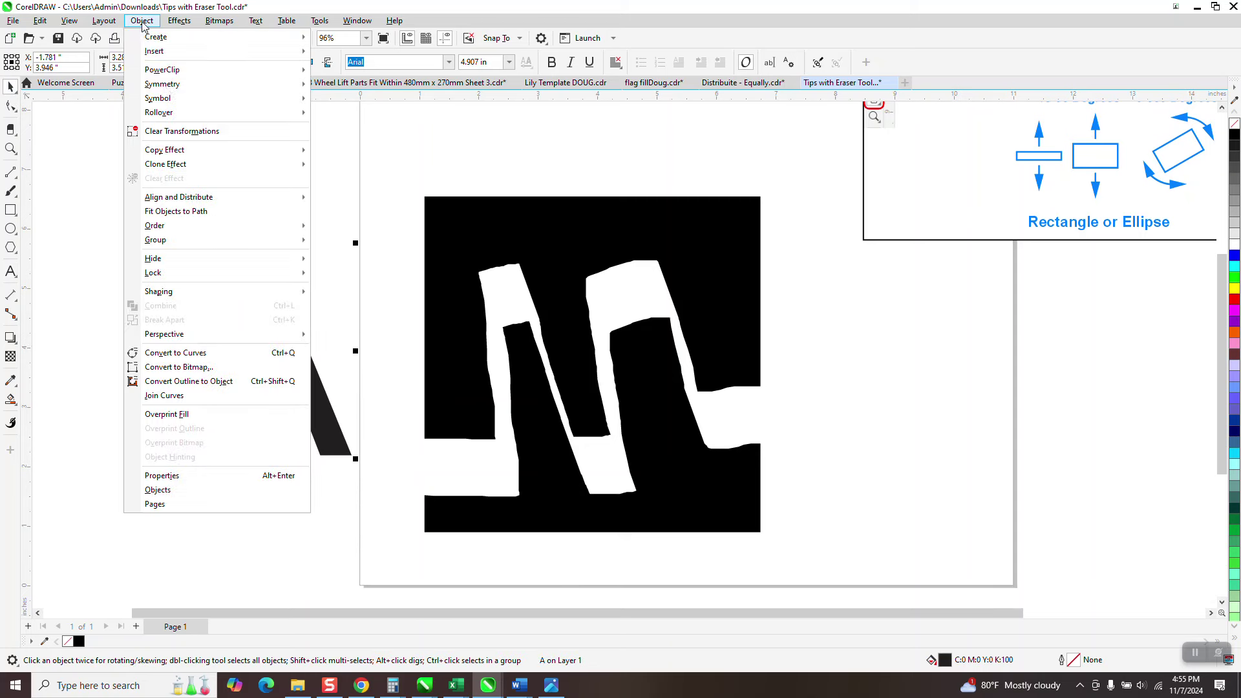
left_click(195, 359)
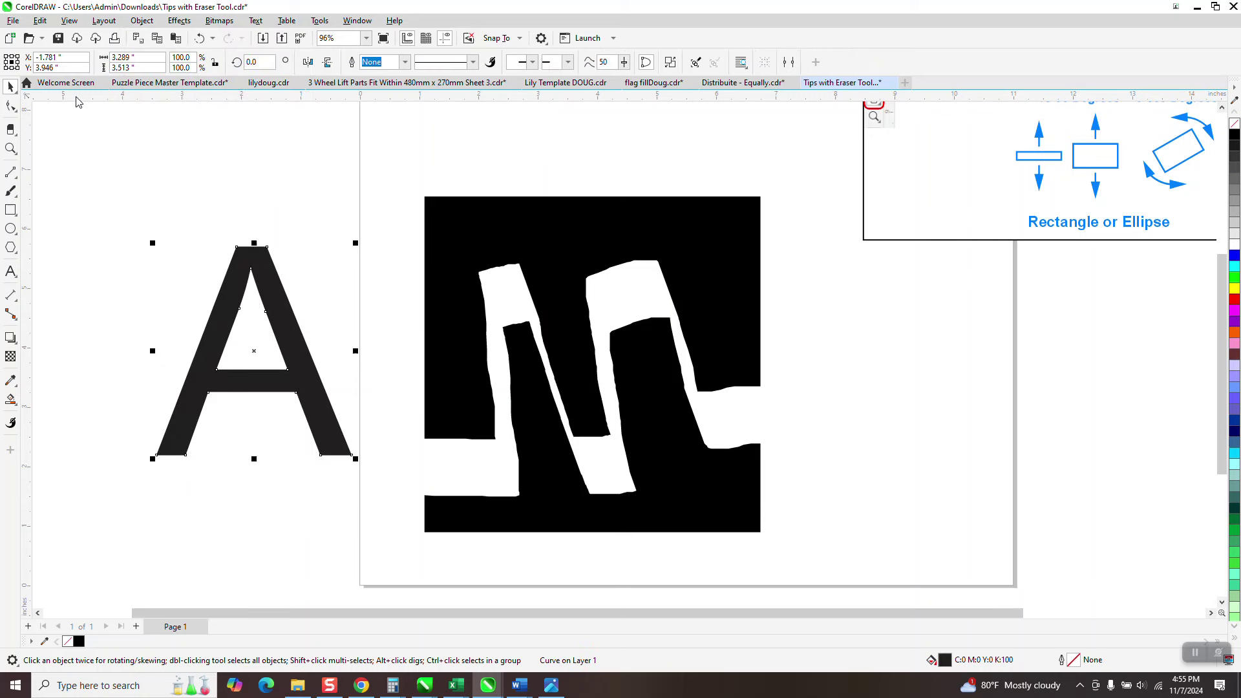
left_click(11, 130)
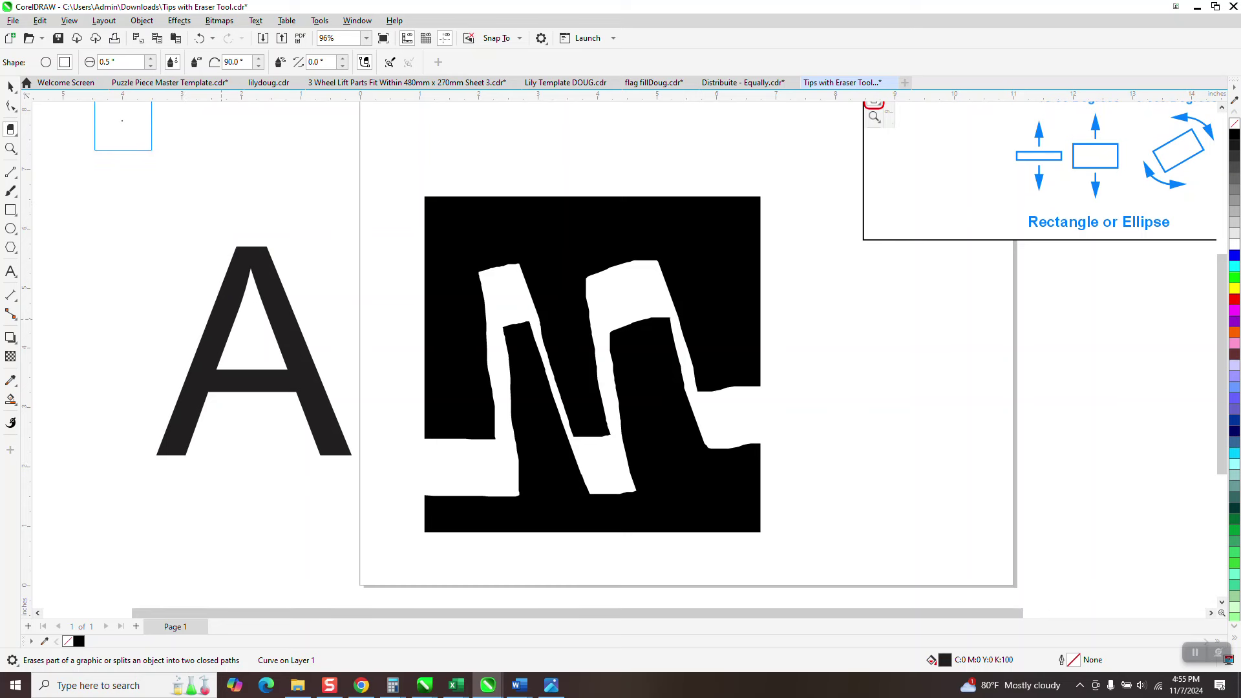
Set the eraser size to 0.3 inch and zoom in on the letter A and square.
type("0.3")
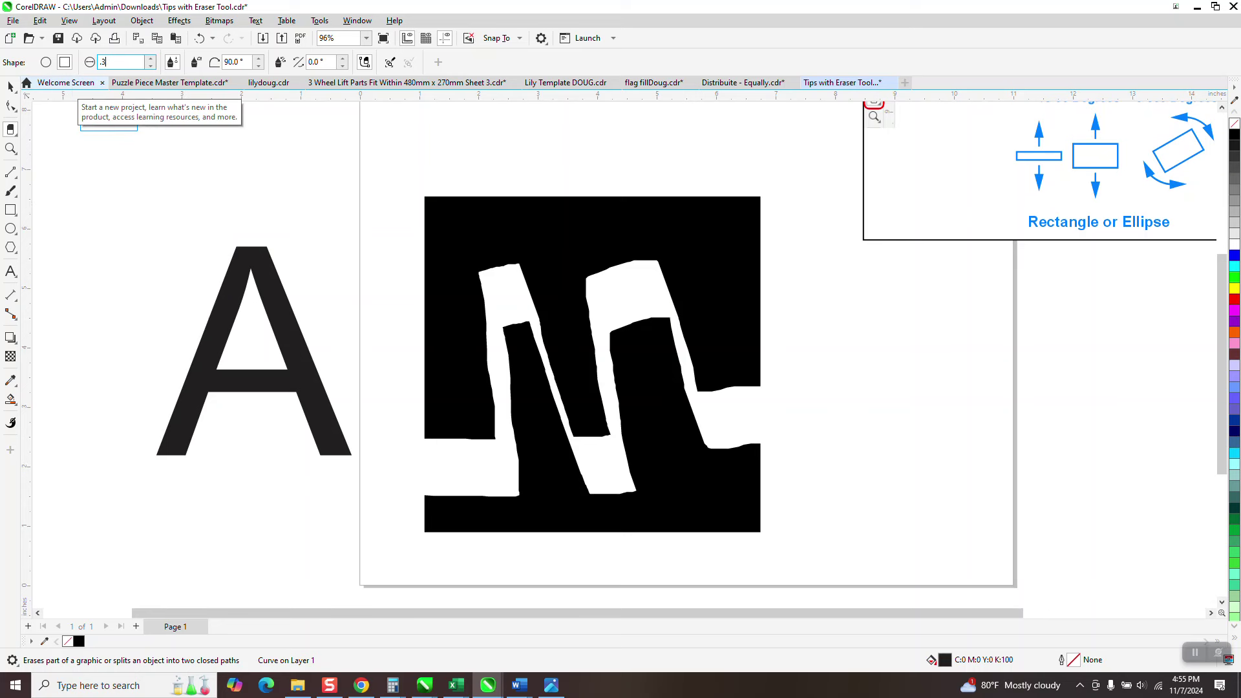
key("Return")
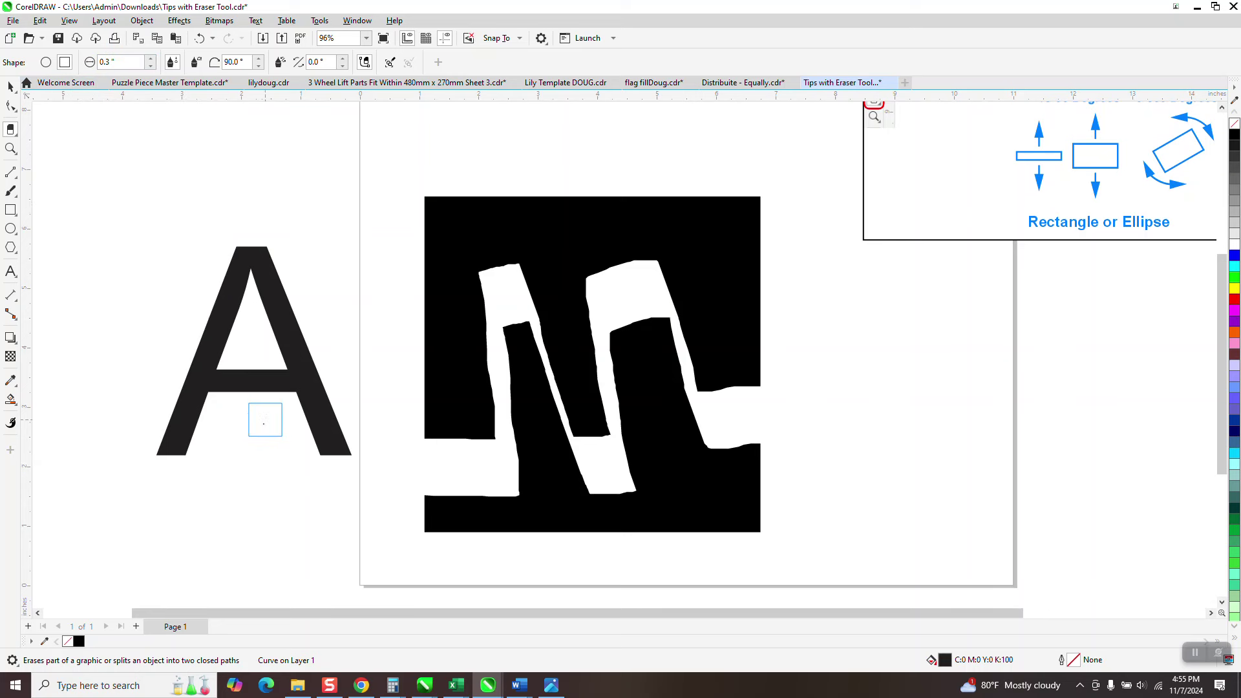
left_click(11, 148)
left_click_drag(104, 226, 608, 558)
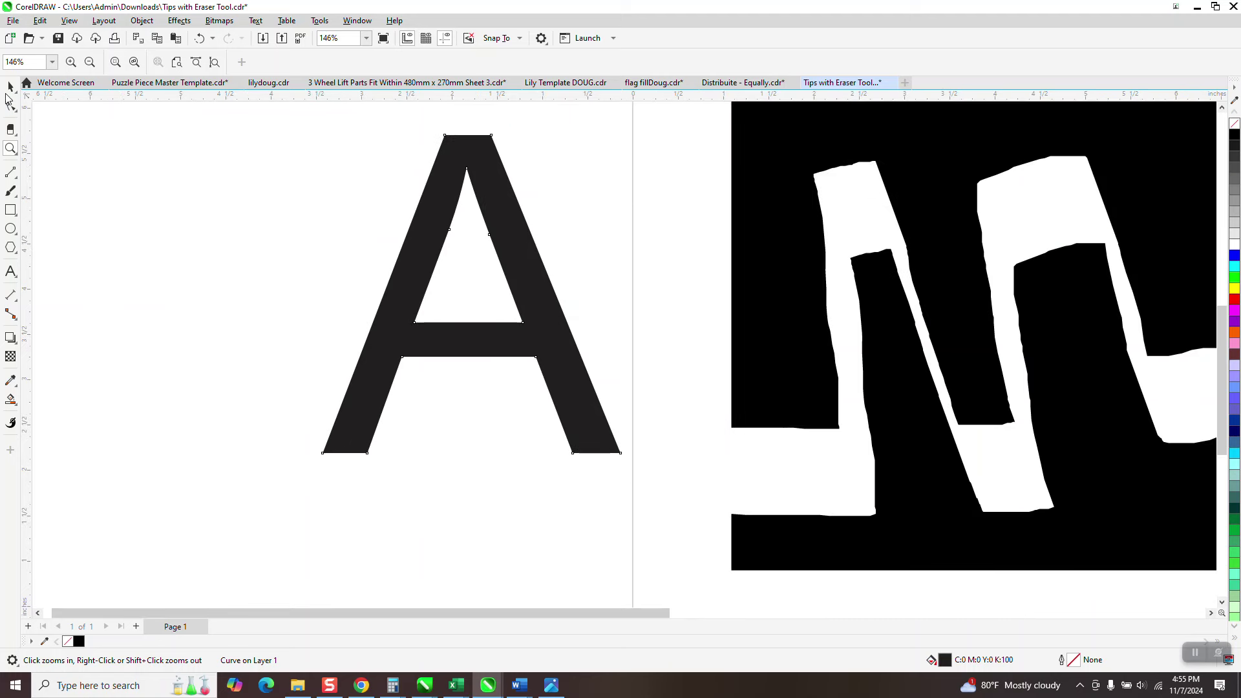
Erase a straight vertical gap through the middle of the A's crossbar.
left_click(9, 89)
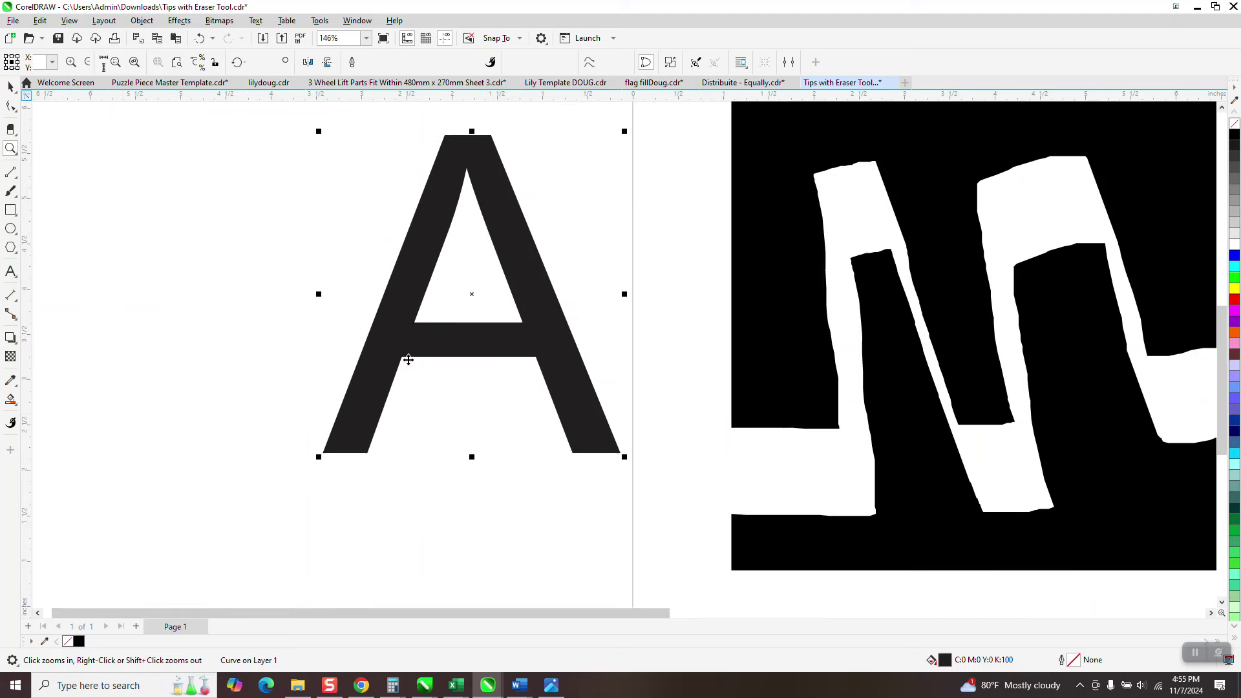
left_click(11, 129)
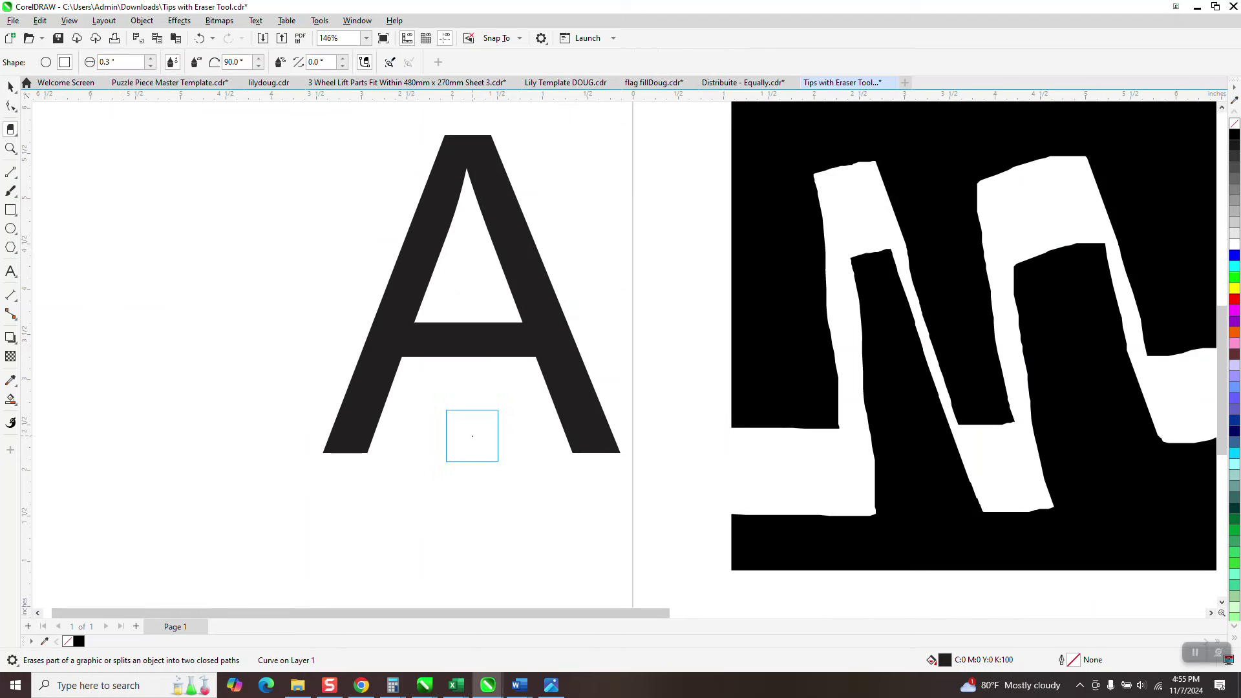
left_click(472, 436)
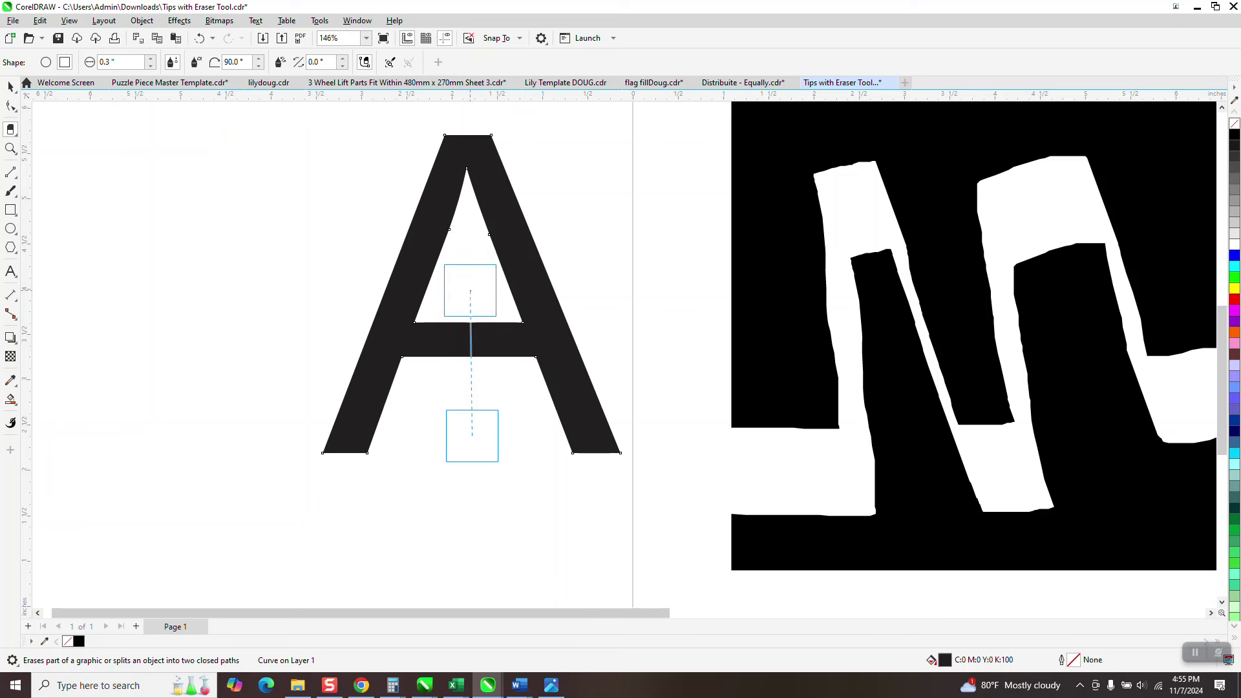
left_click(470, 290)
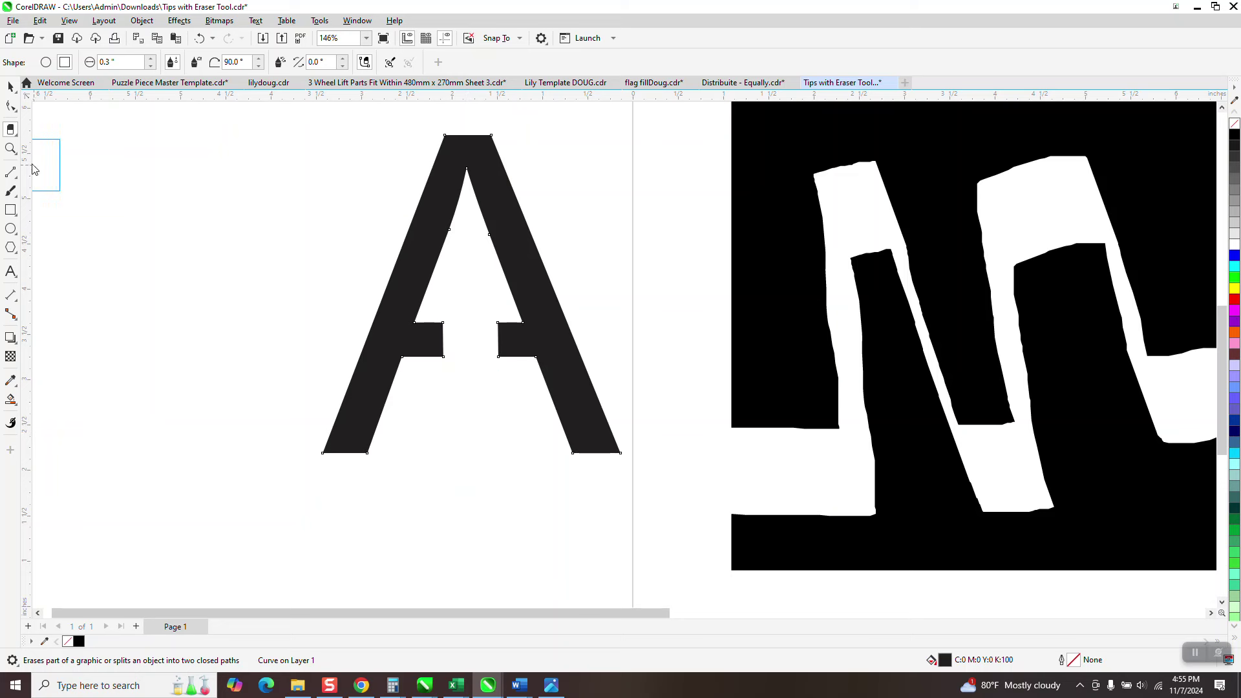
left_click(11, 106)
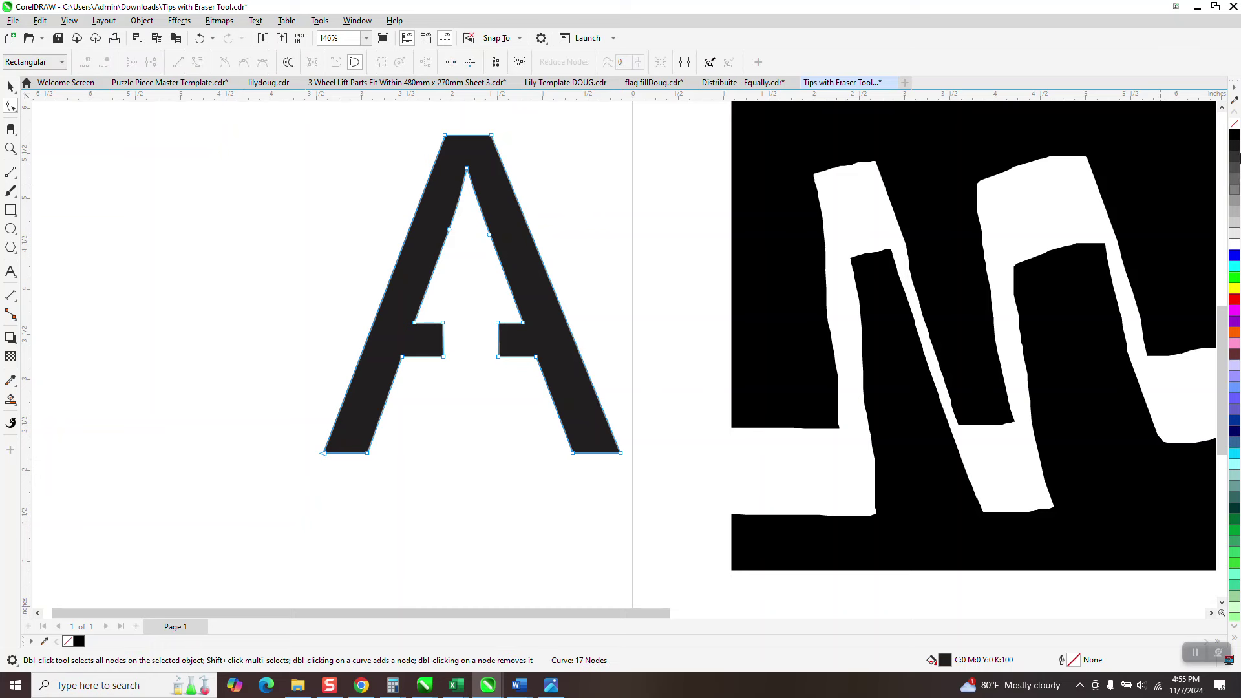
Remove the A's fill, give it a red outline, and zoom in on the cut crossbar.
left_click(1234, 125)
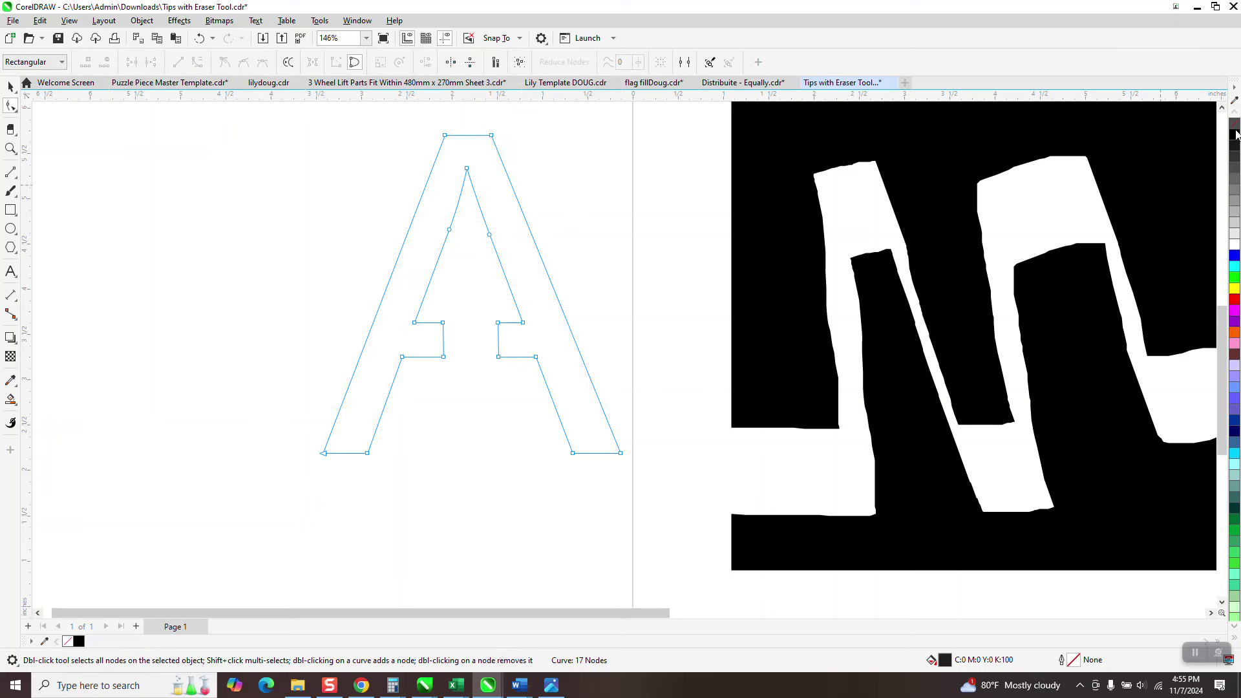
right_click(1234, 301)
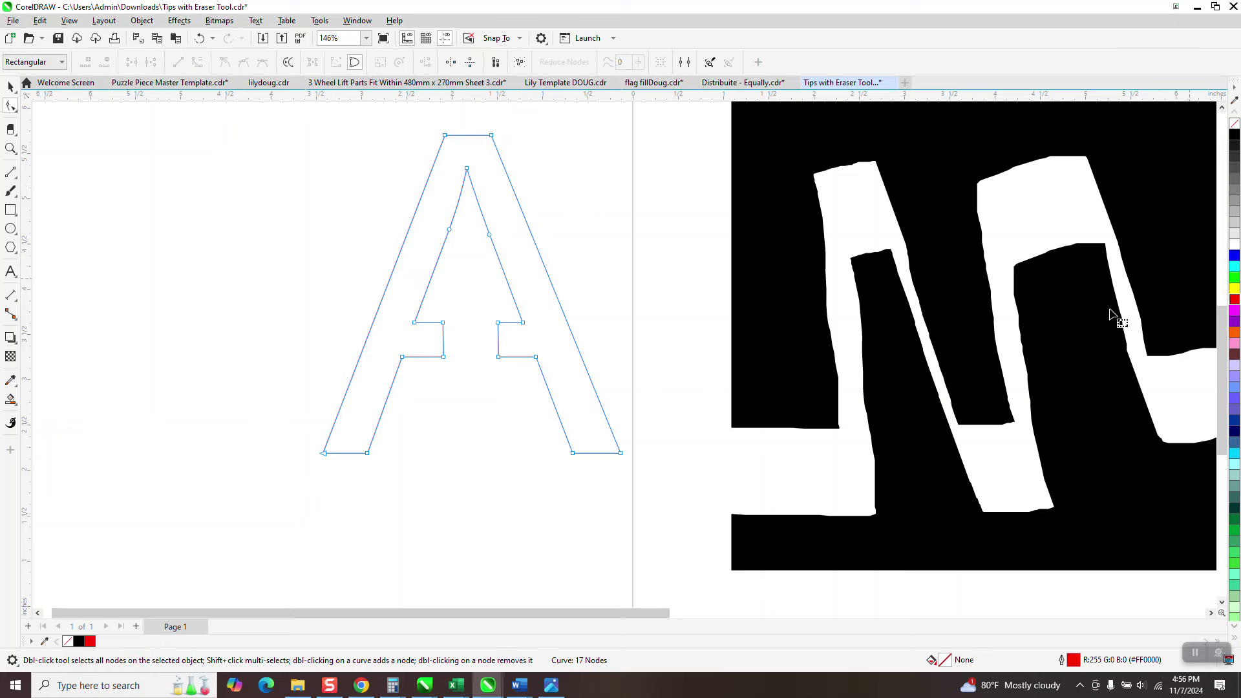
left_click(11, 86)
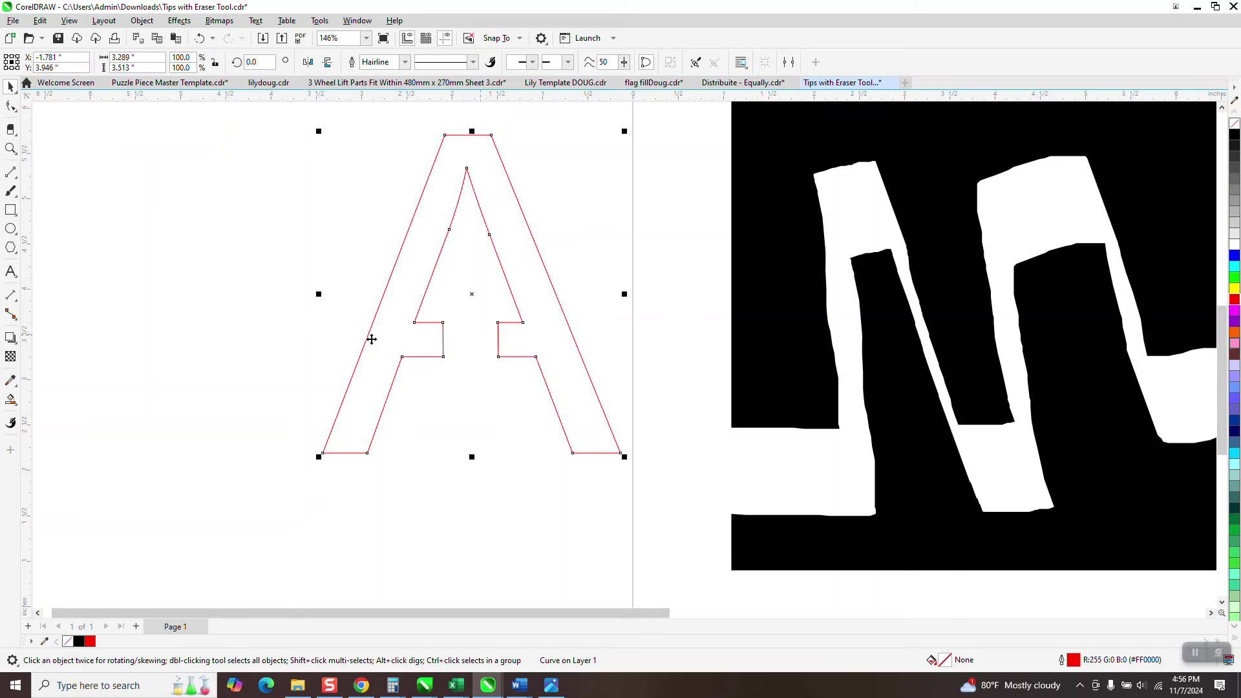
left_click(10, 149)
left_click_drag(560, 393, 561, 394)
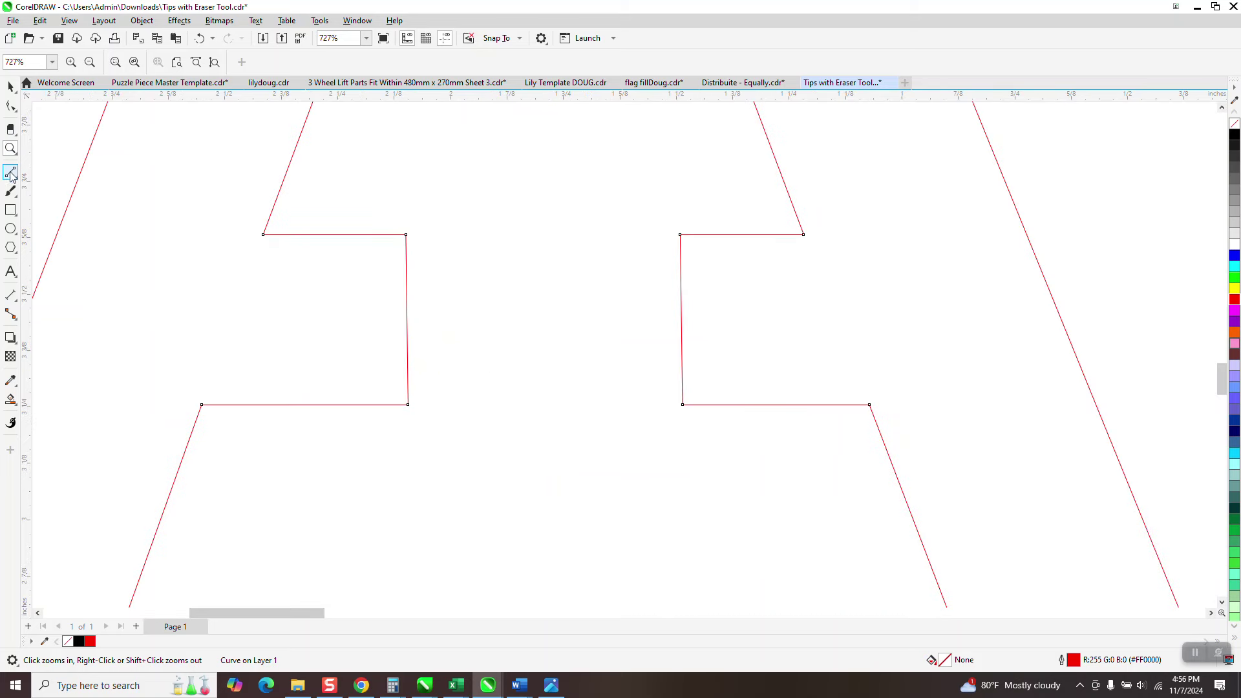
Align the nodes on both crossbar stubs' cut edges vertically using Align Nodes.
left_click(15, 115)
left_click(47, 105)
left_click_drag(452, 212, 374, 472)
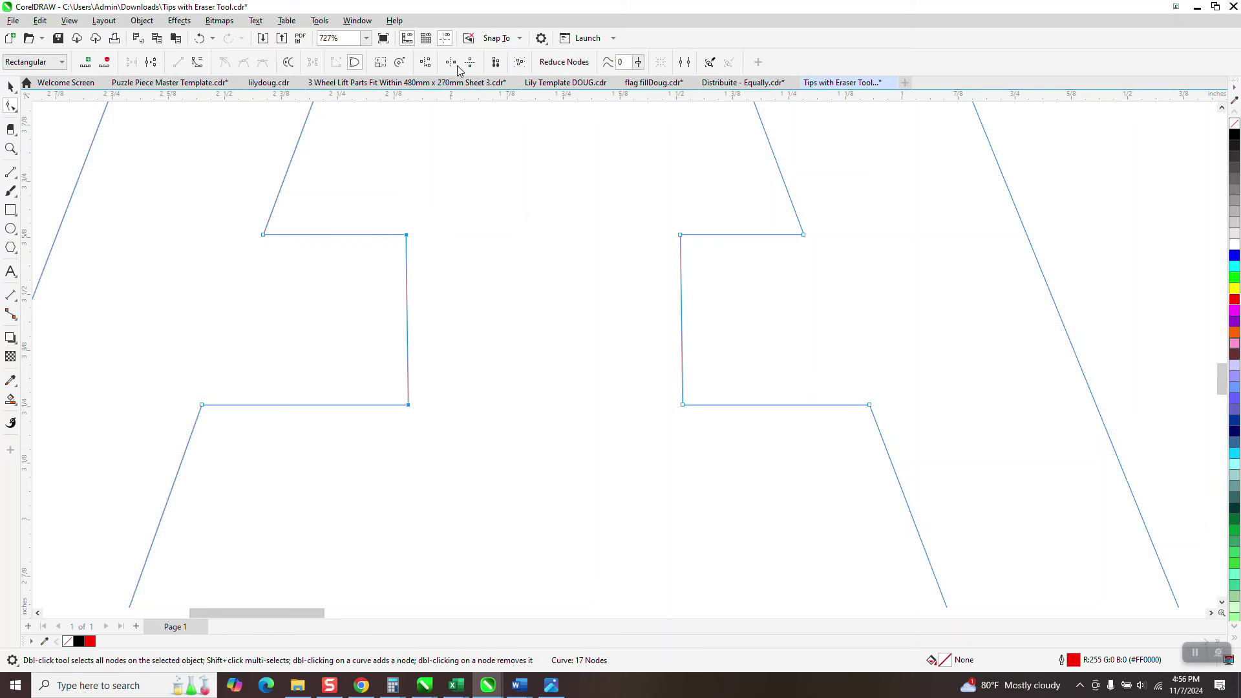
left_click(425, 62)
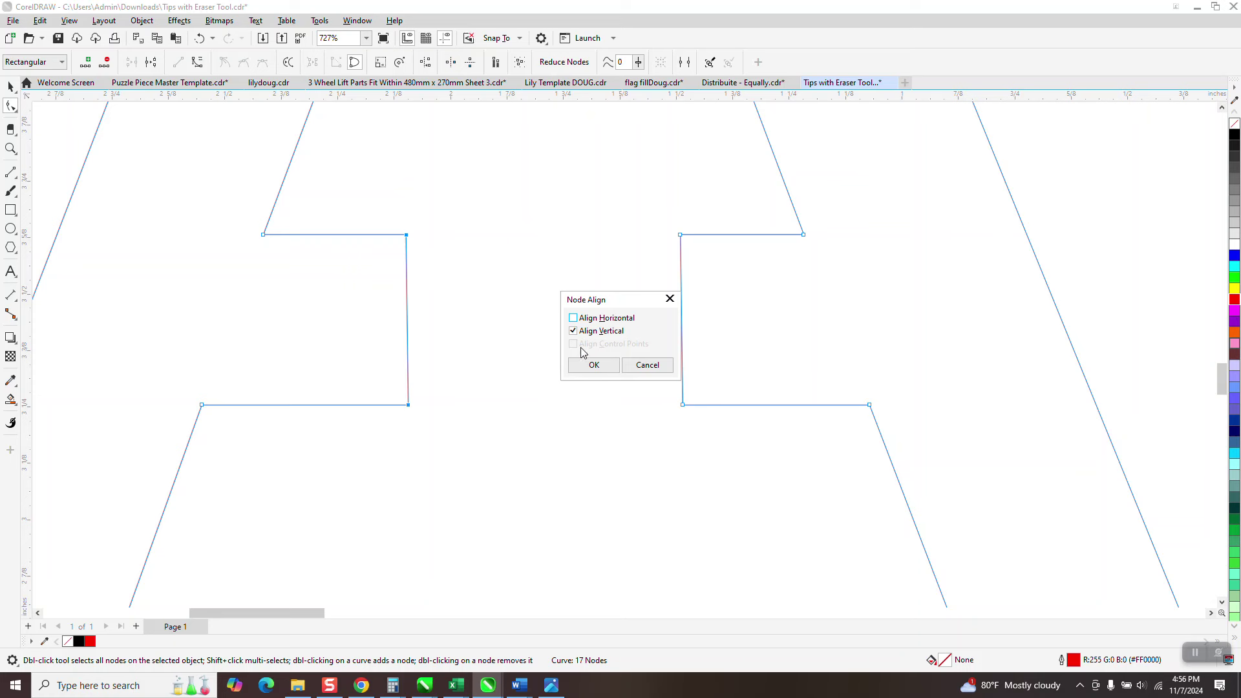
left_click(594, 366)
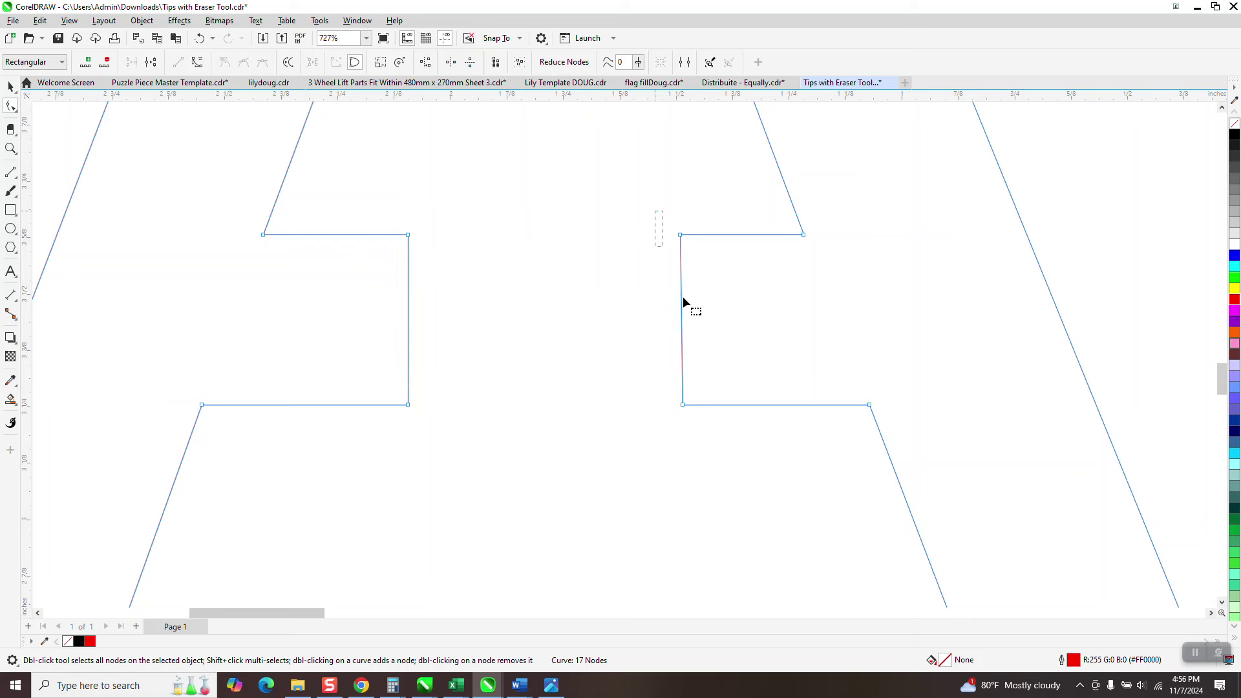
left_click(426, 62)
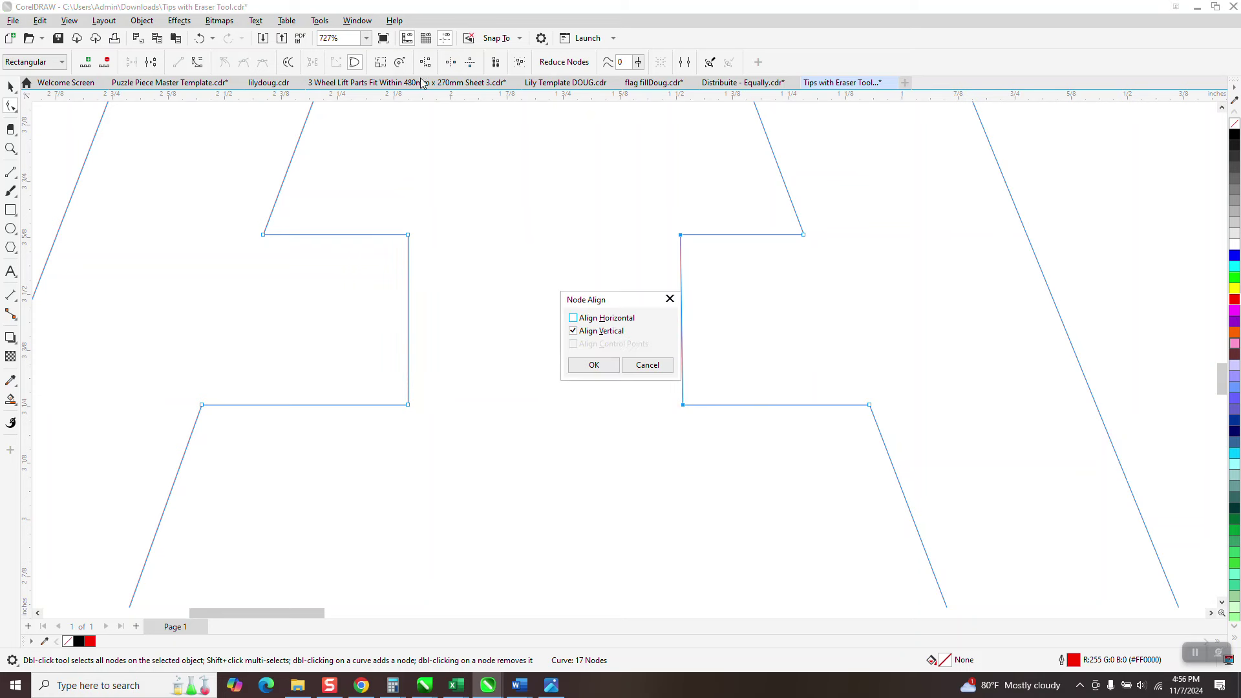
left_click(594, 364)
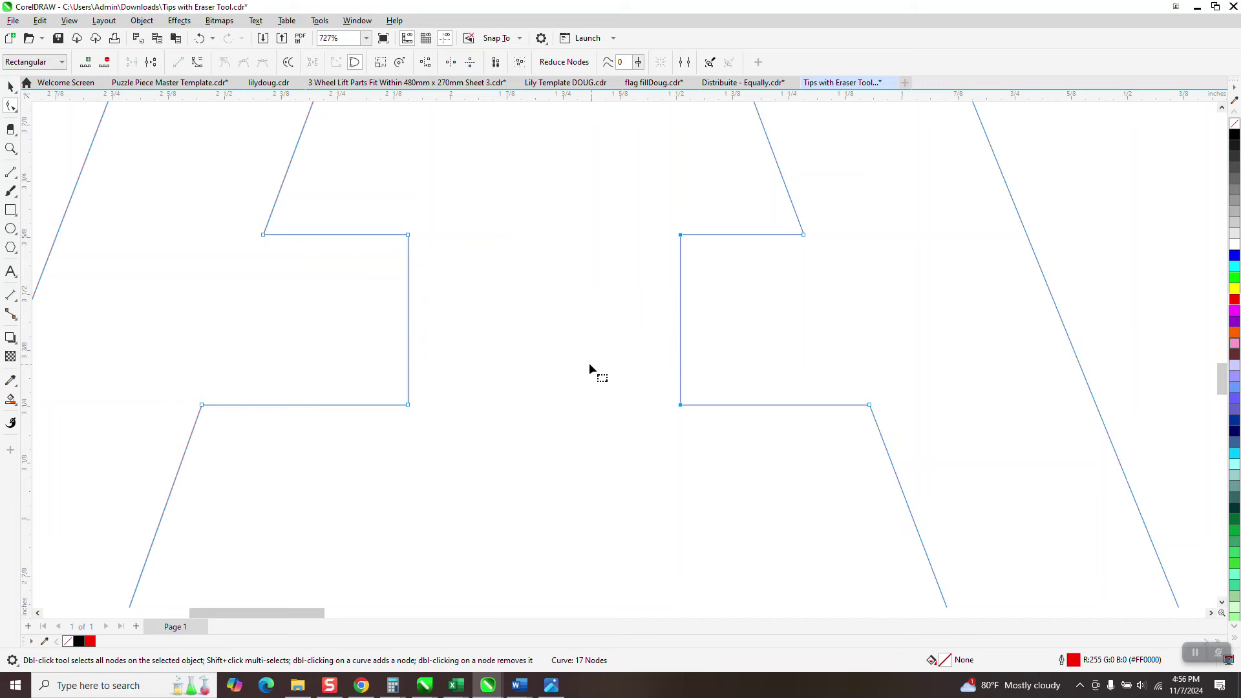
scroll(578, 323, "down", 2)
scroll(574, 327, "down", 5)
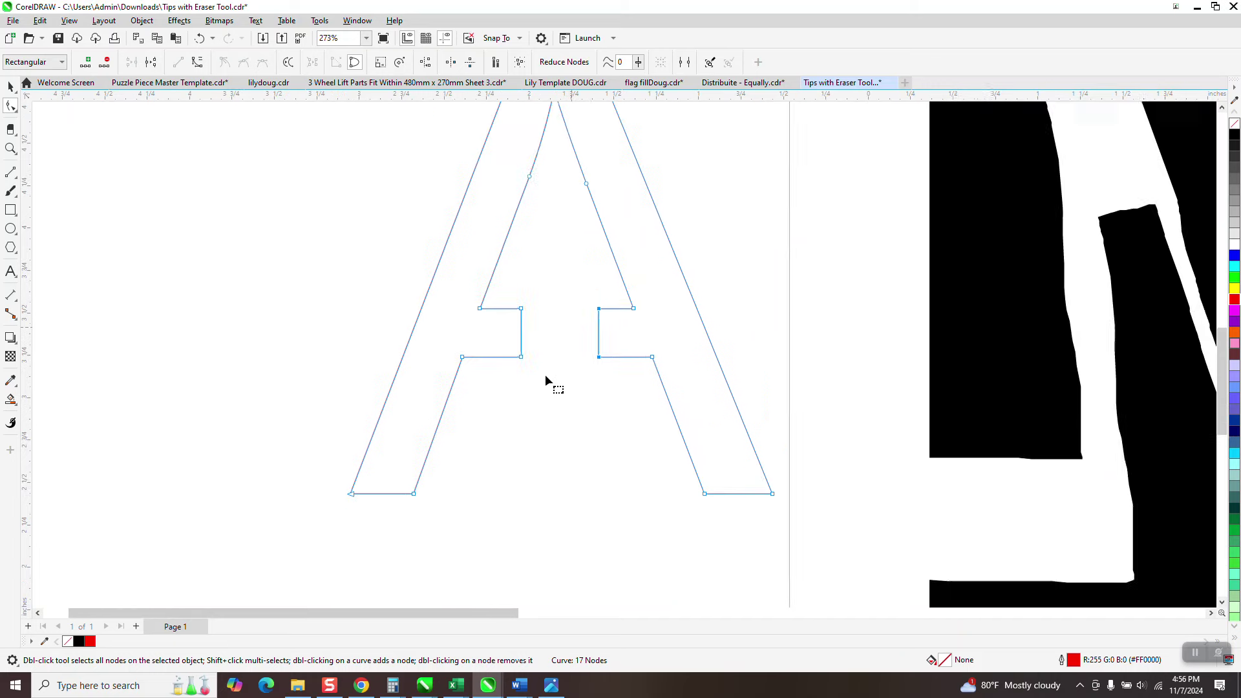
Set the eraser to tilt 90° and bearing 25°, then carve two angled bands across the square's top.
left_click(16, 135)
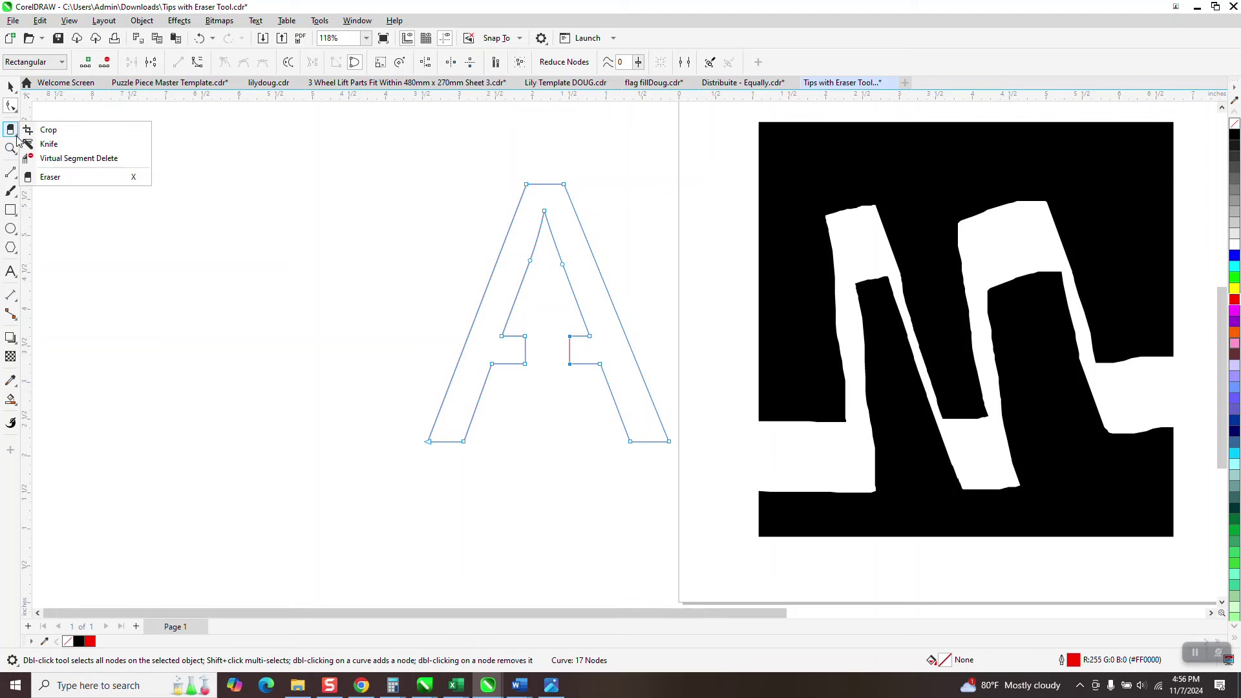
left_click(50, 177)
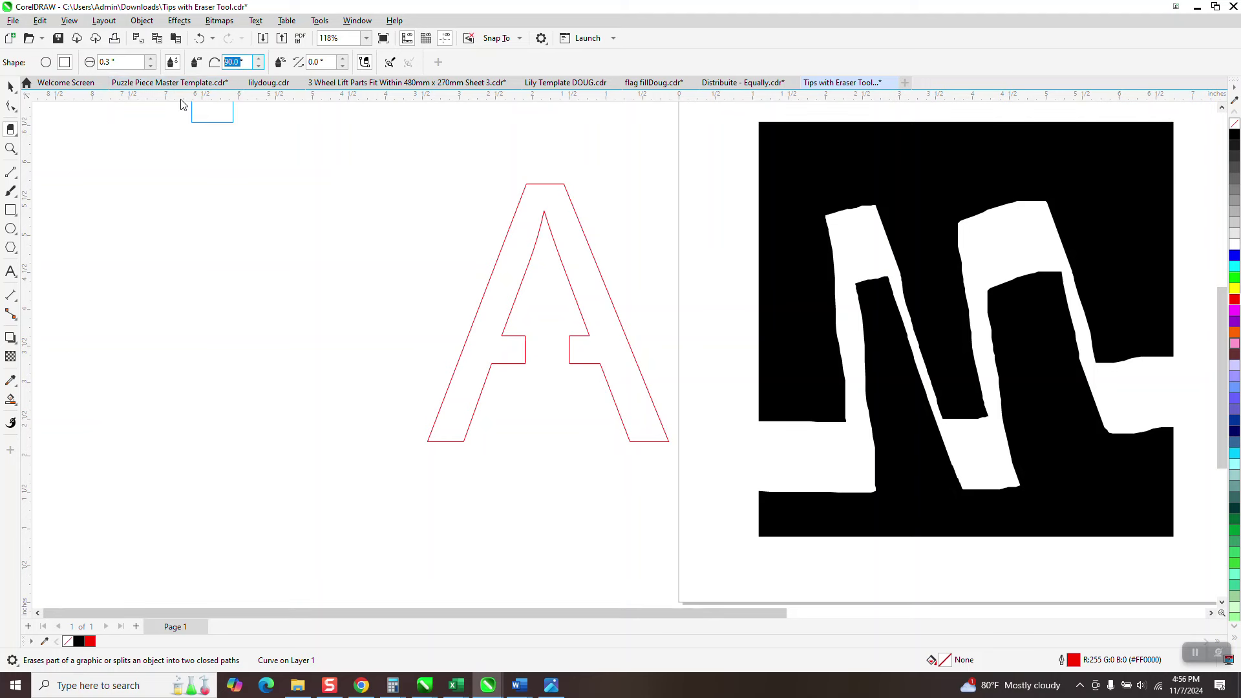
key("Return")
key("Return")
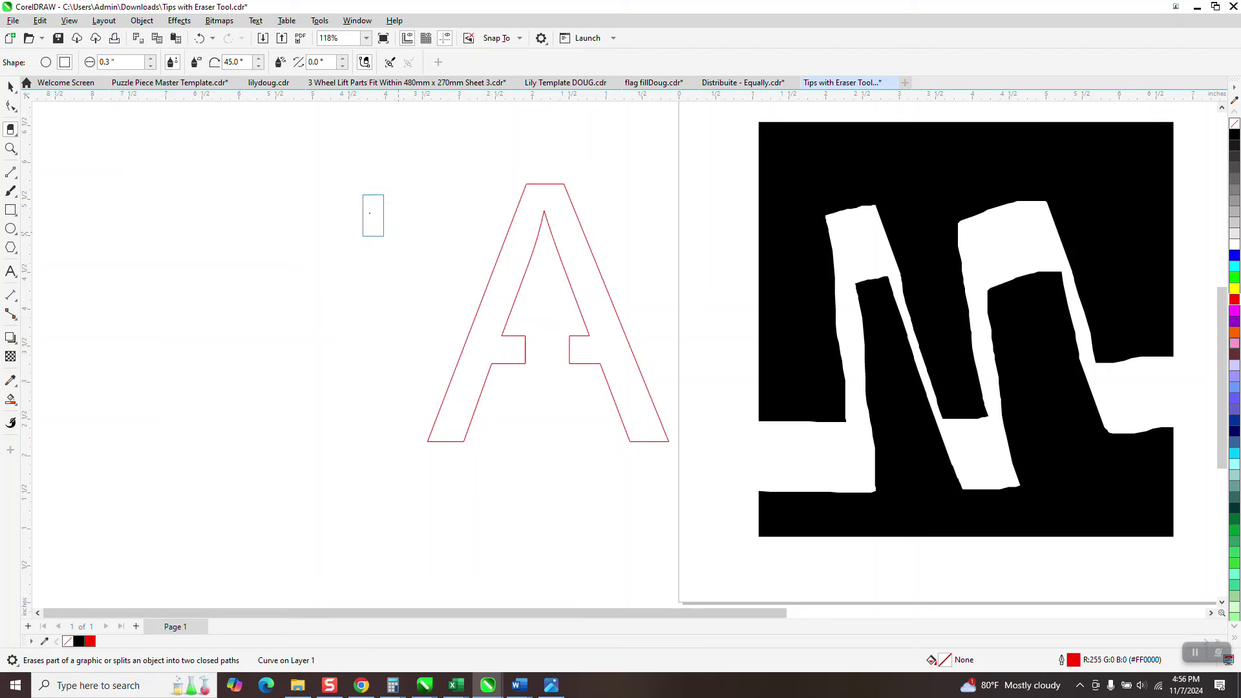
double_click(234, 62)
type("90")
key("Return")
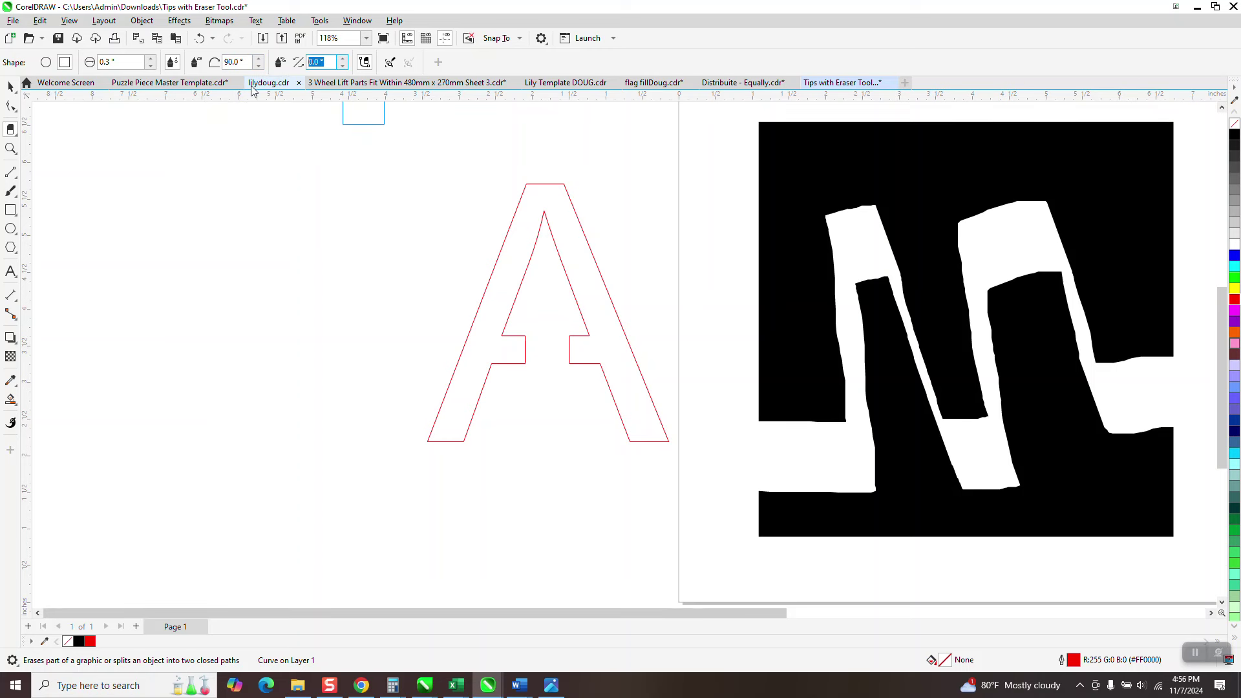
type("25")
key("Return")
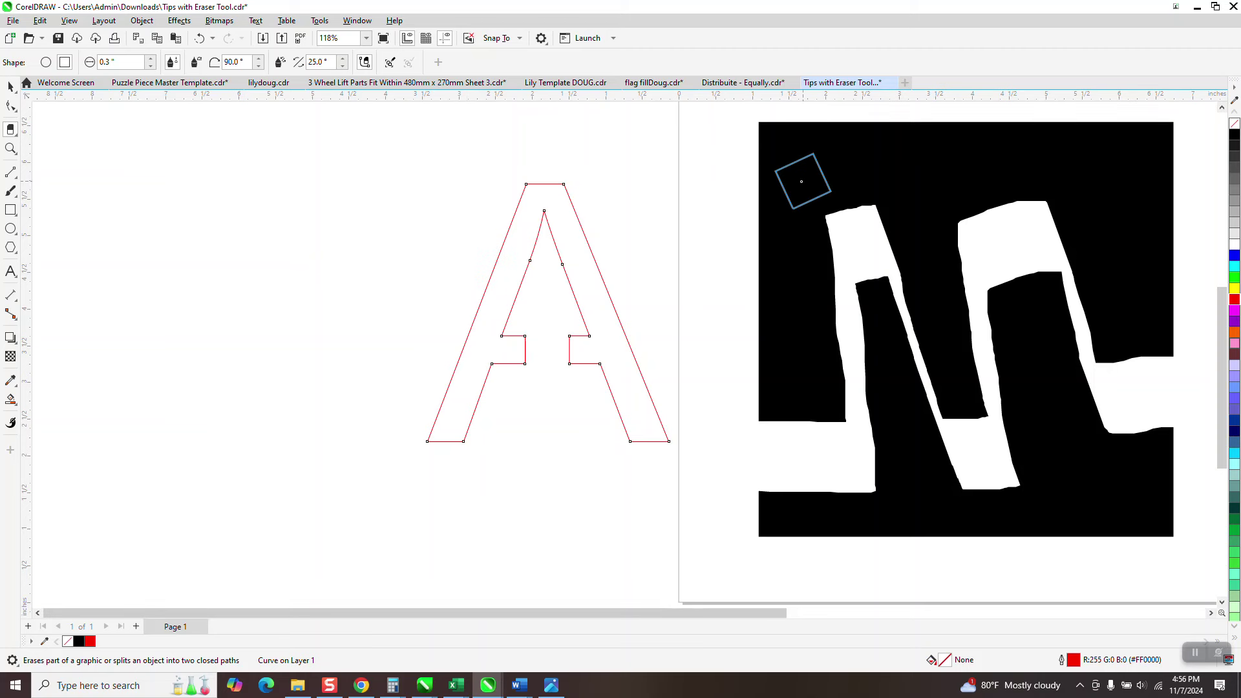
mouse_move(834, 183)
left_mouse_down()
mouse_move(743, 217)
mouse_move(729, 256)
mouse_move(783, 327)
left_mouse_up()
mouse_move(920, 133)
left_mouse_down()
mouse_move(917, 190)
mouse_move(989, 165)
left_mouse_up()
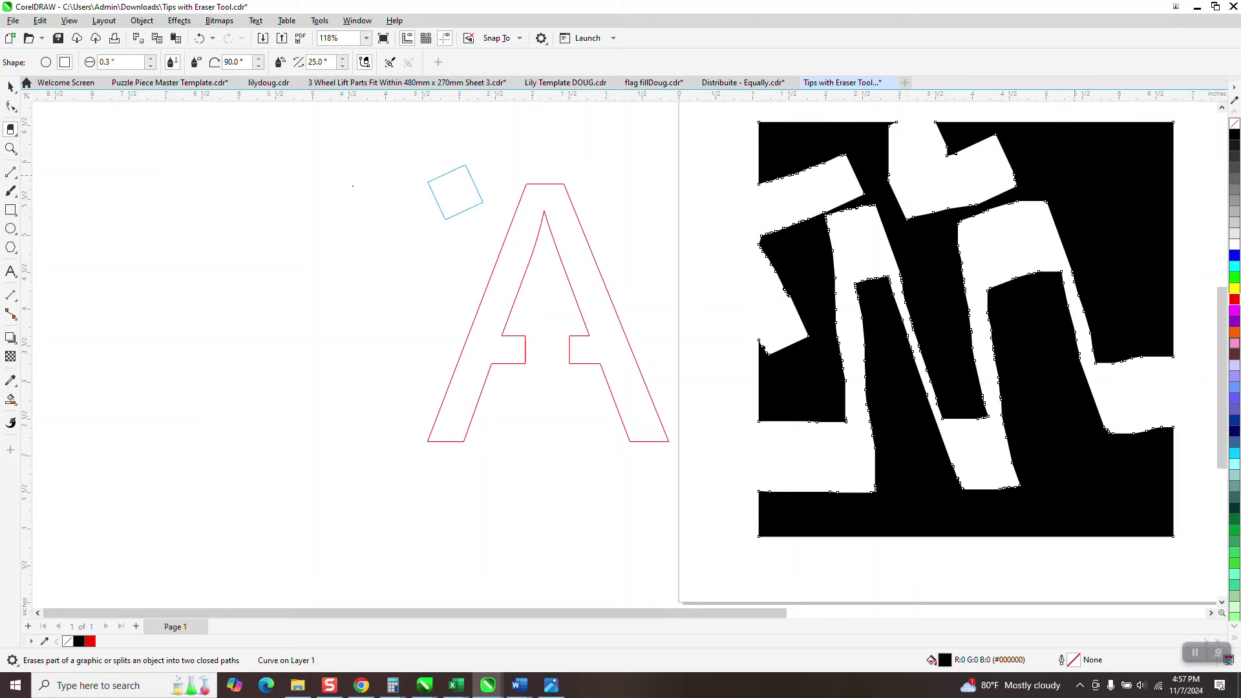
Select the carved square and zoom in closely on the Tips with Eraser Tool inset.
left_click(10, 86)
scroll(485, 250, "down", 3)
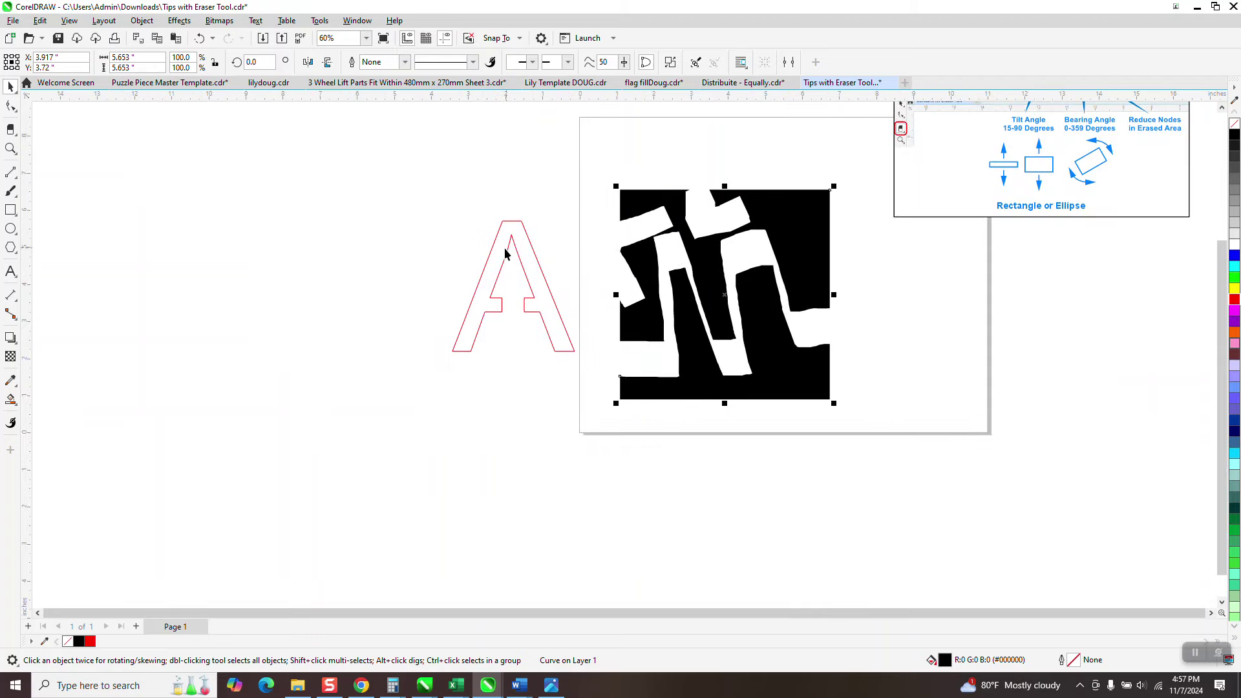
scroll(504, 256, "down", 2)
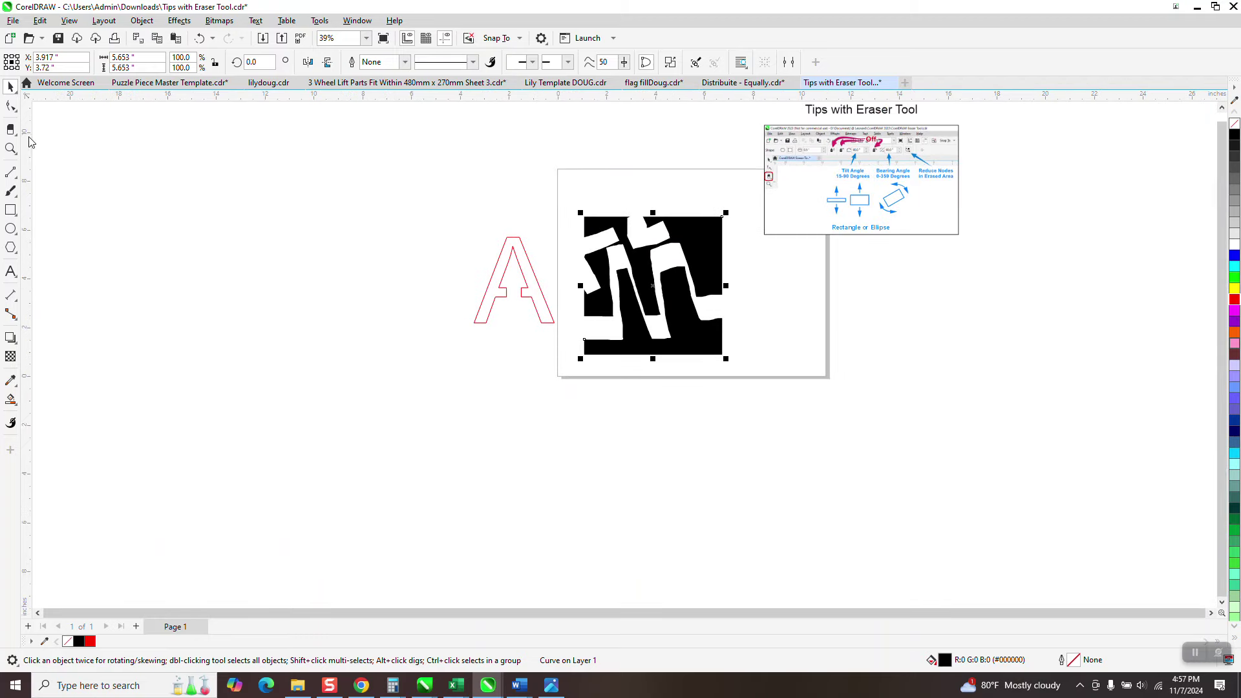
left_click(11, 148)
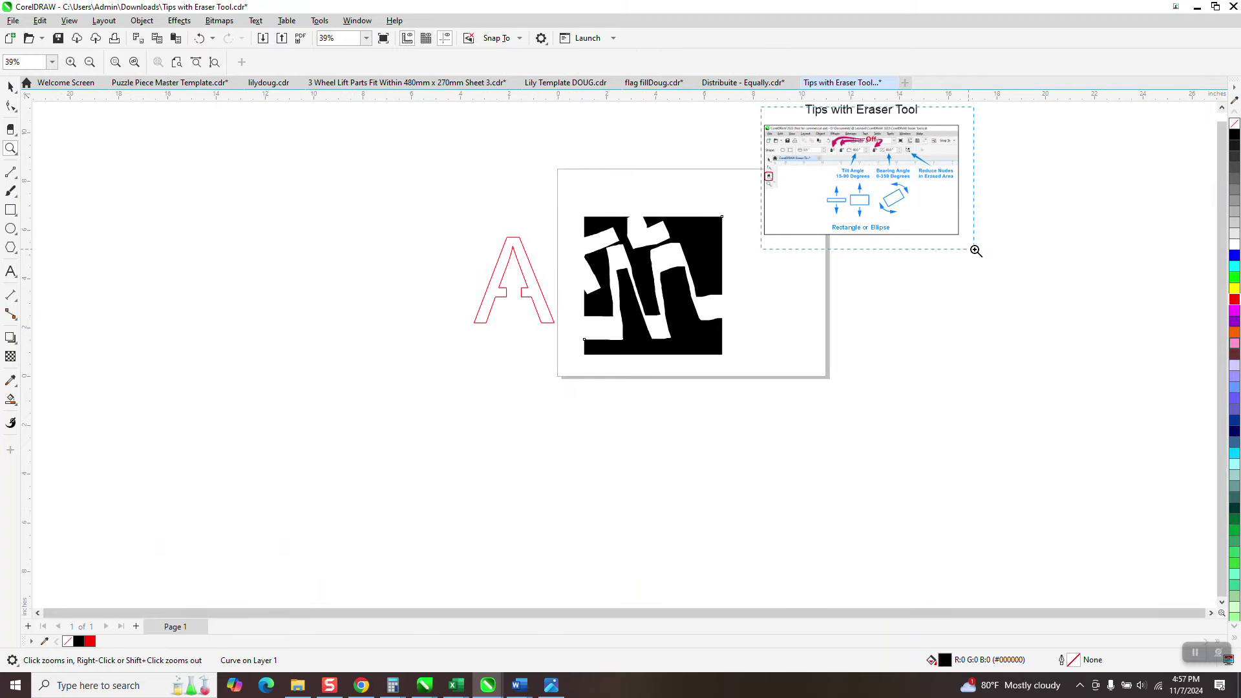
left_click_drag(976, 251, 976, 250)
scroll(770, 295, "down", 4)
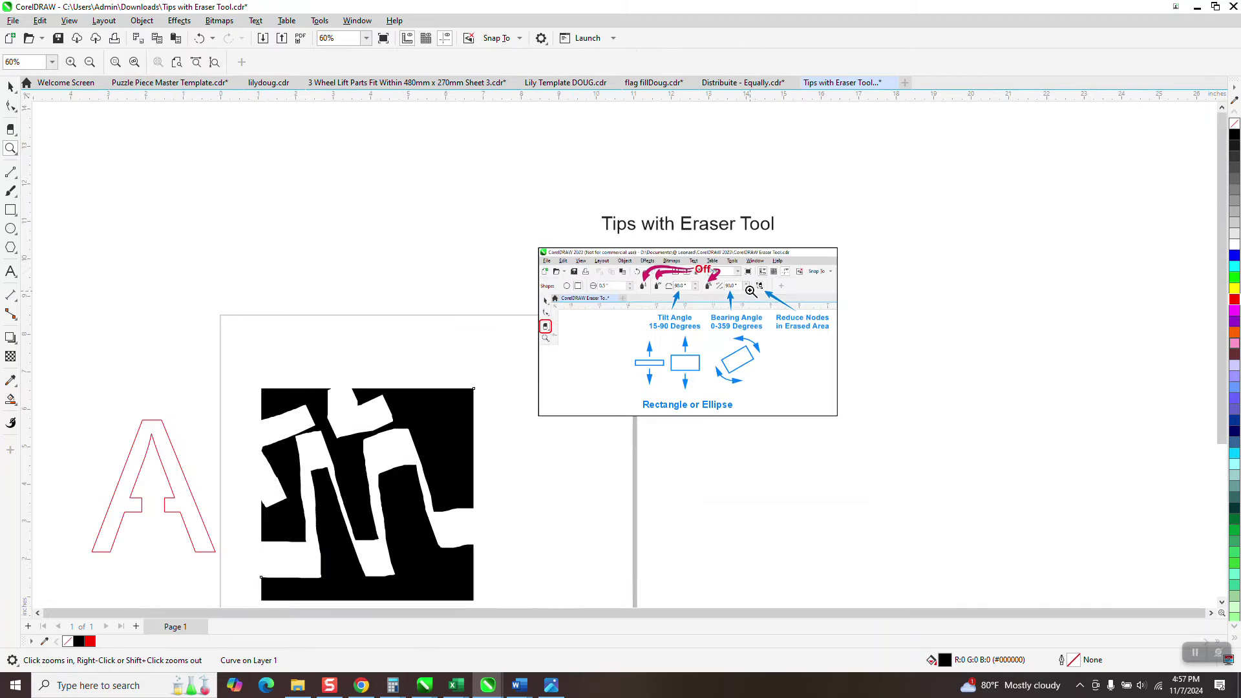
scroll(751, 291, "down", 1)
left_click_drag(286, 295, 1104, 551)
scroll(898, 417, "down", 1)
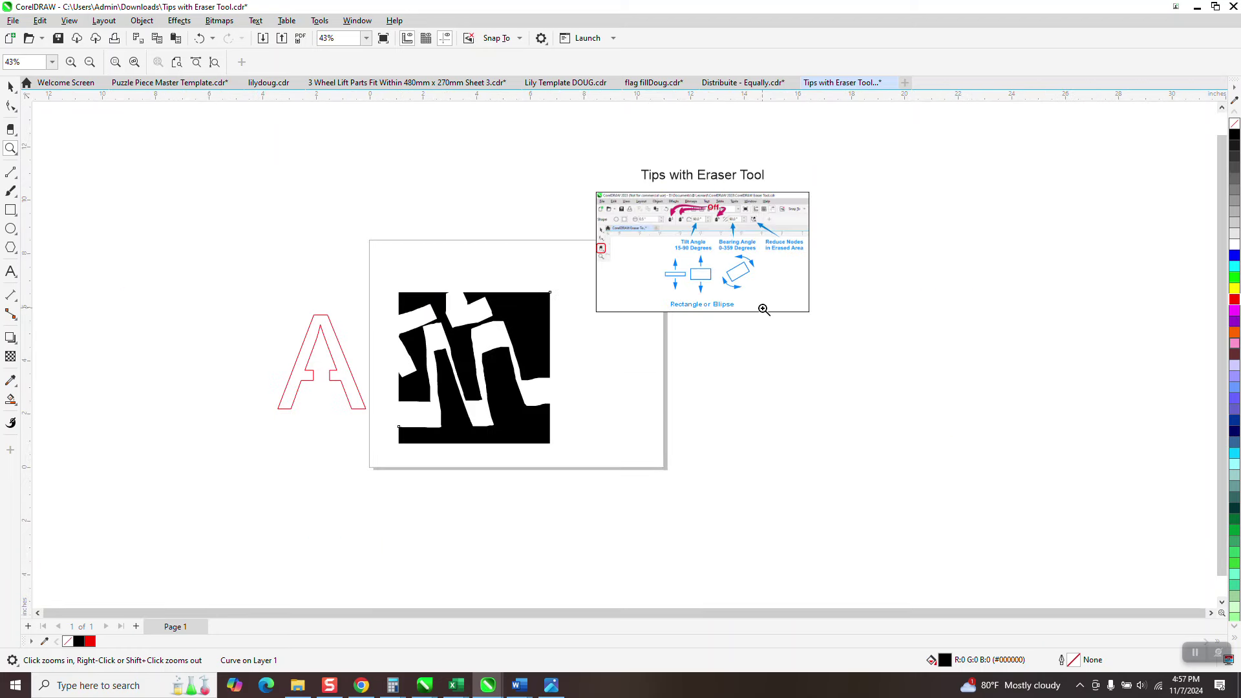
left_click_drag(810, 231, 813, 231)
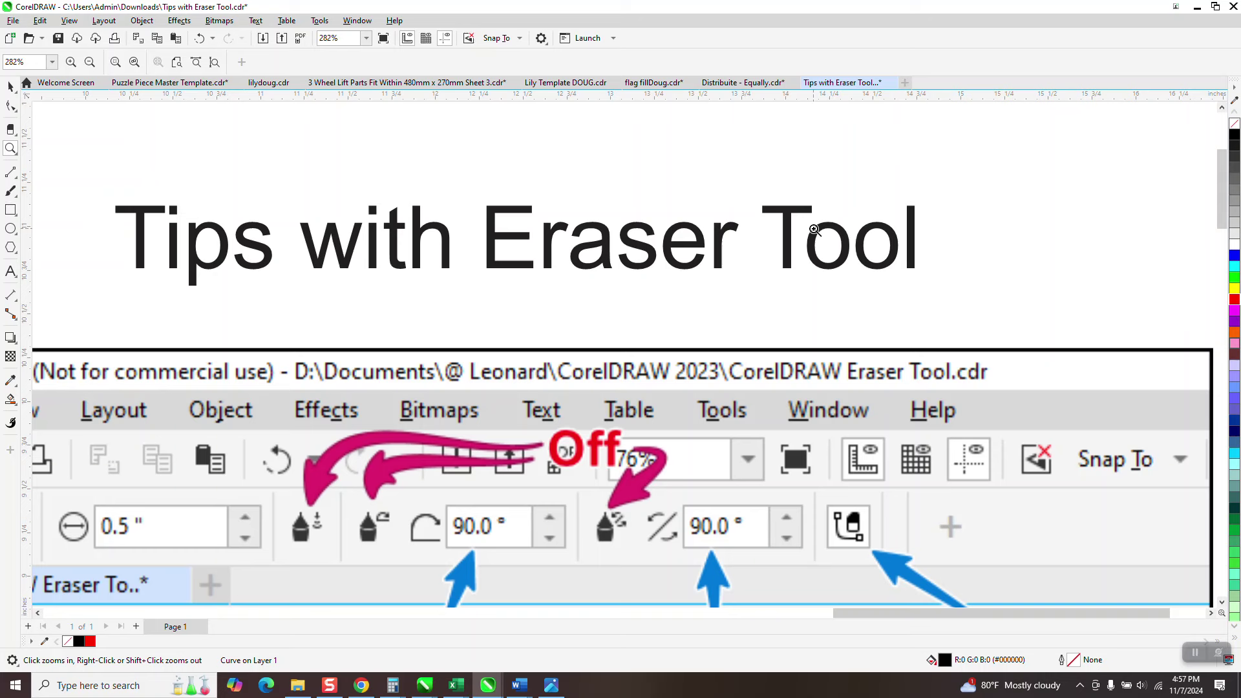